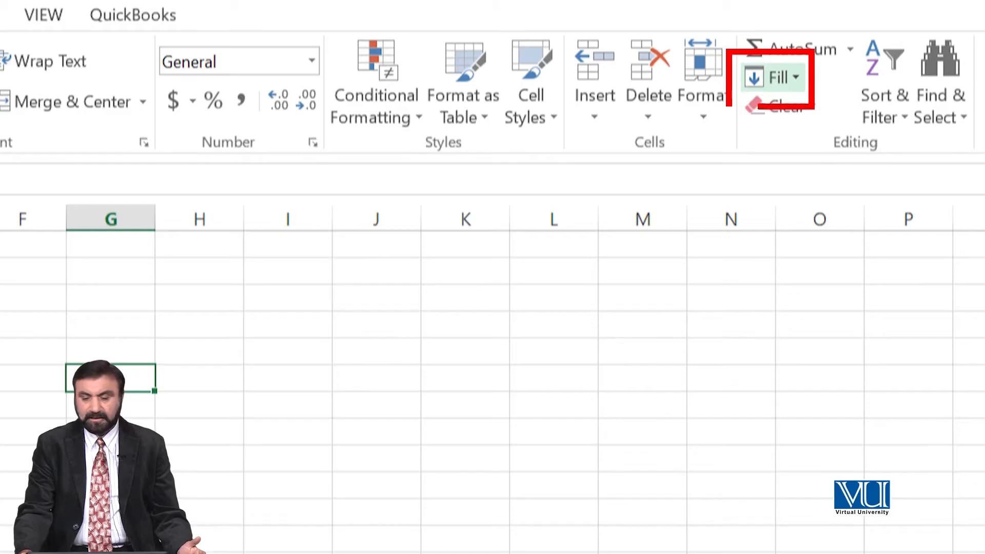
Step: Enter 1 in cell D3, beside the first Total Marks value
click(775, 77)
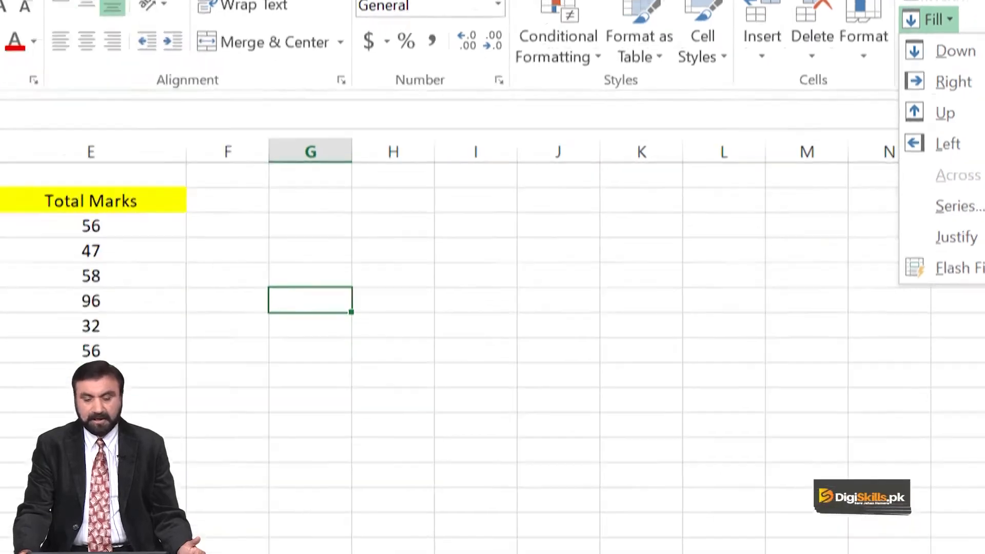
click(291, 117)
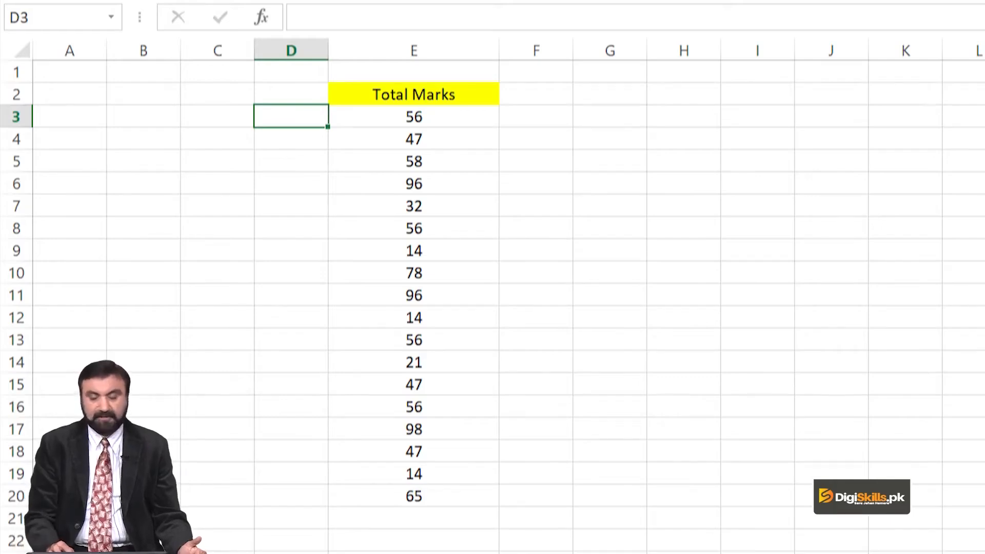
text(1)
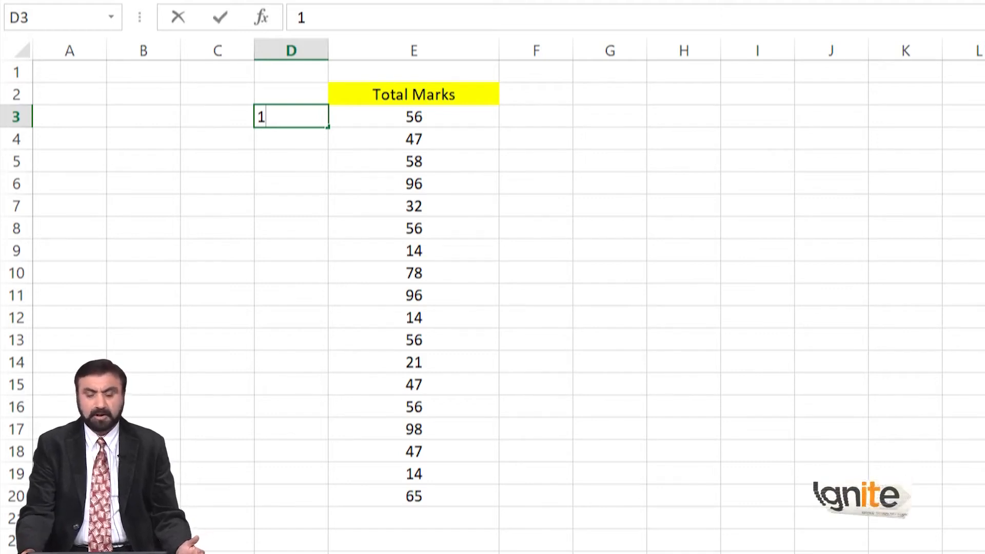
key(Return)
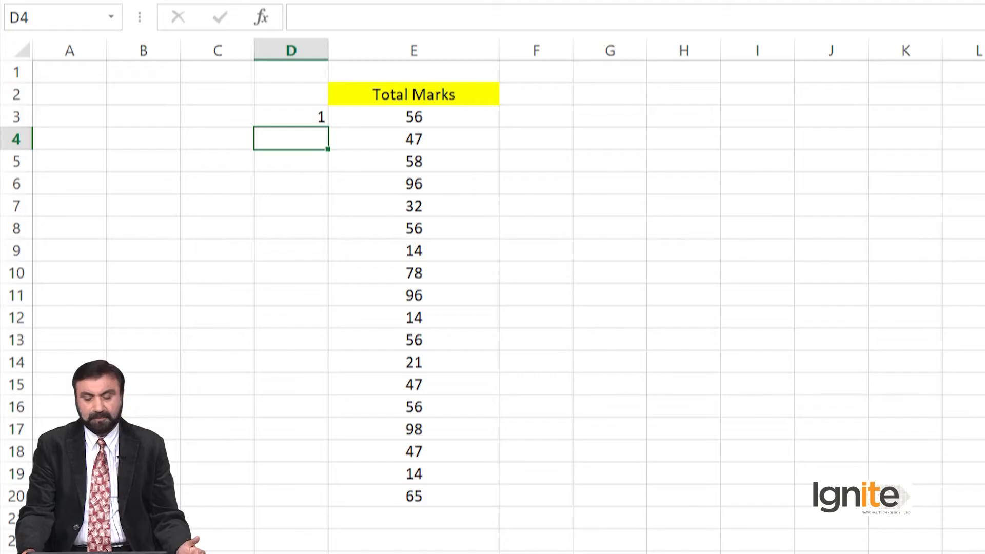
Step: Fill cells D3:D20 with a linear series down the column, using a step value of 1
key(Up)
key(shift+Down)
key(shift+Down)
key(shift+Down)
key(shift+Down)
key(shift+Down)
key(shift+Down)
key(shift+Down)
key(shift+Down)
key(shift+Down)
key(shift+Down)
key(shift+Down)
key(shift+Down)
key(shift+Down)
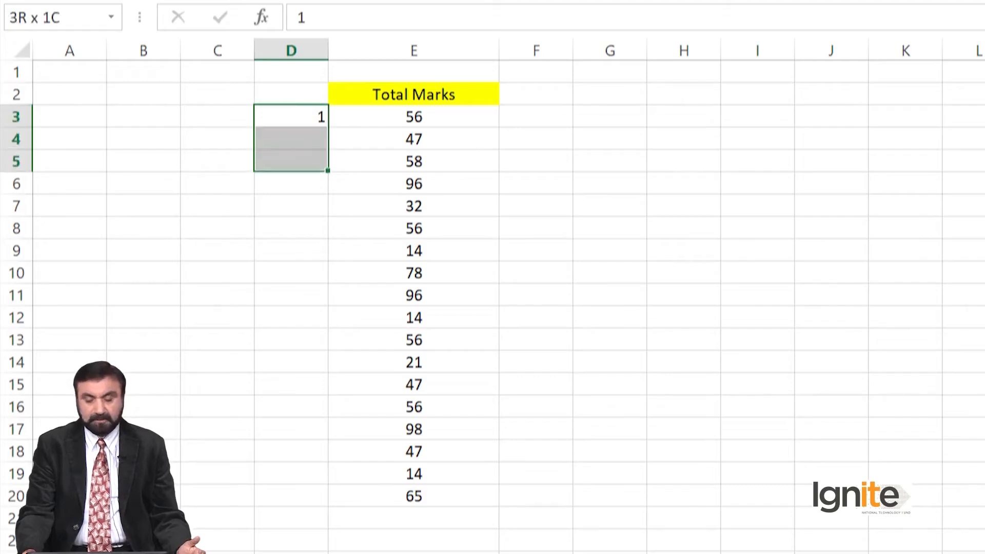
key(shift+Down)
key(shift+Down)
key(shift+Down)
key(shift+Down)
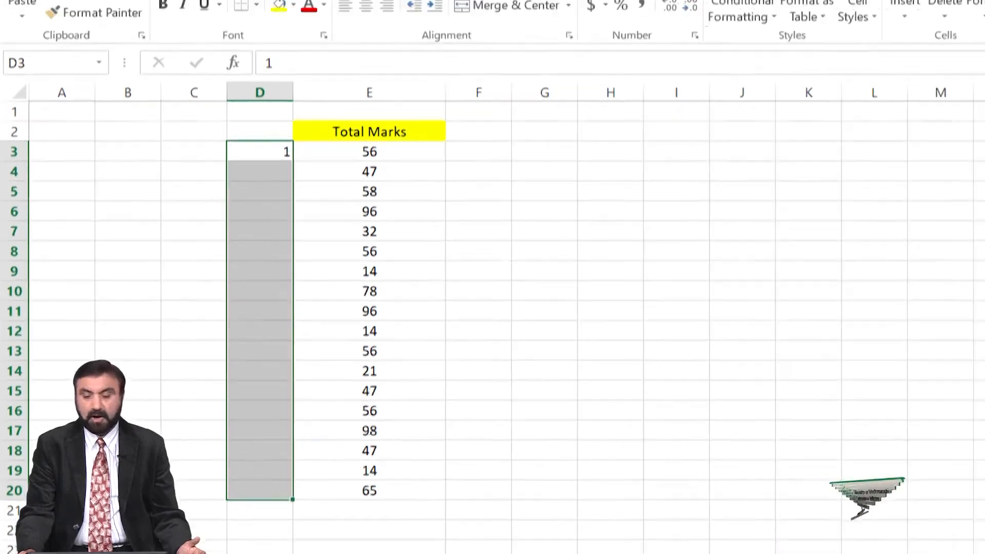
click(852, 68)
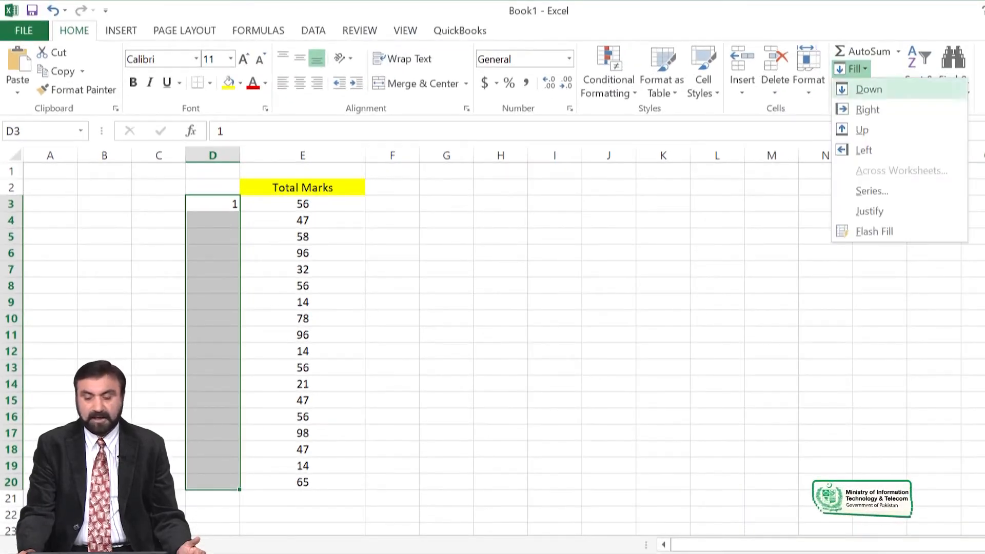
click(872, 190)
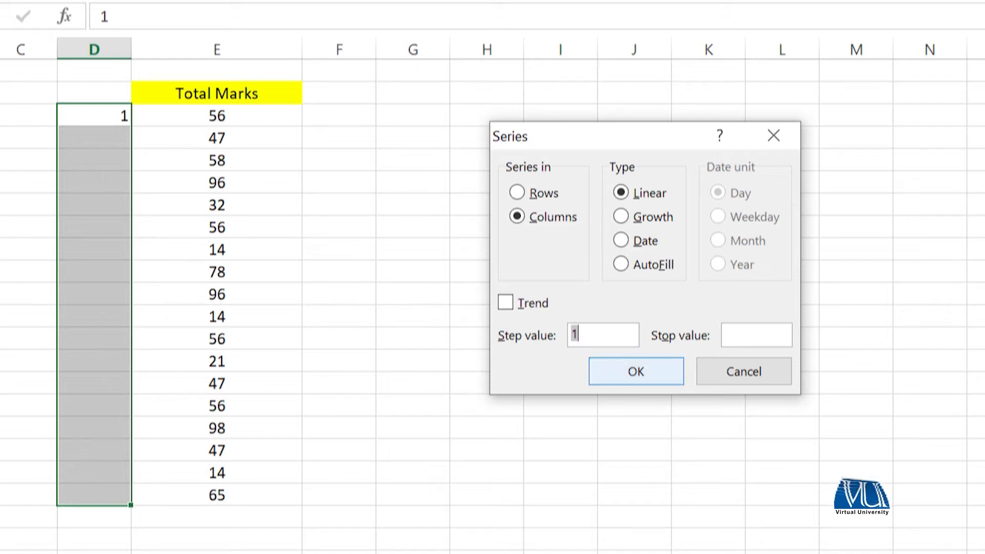
key(Return)
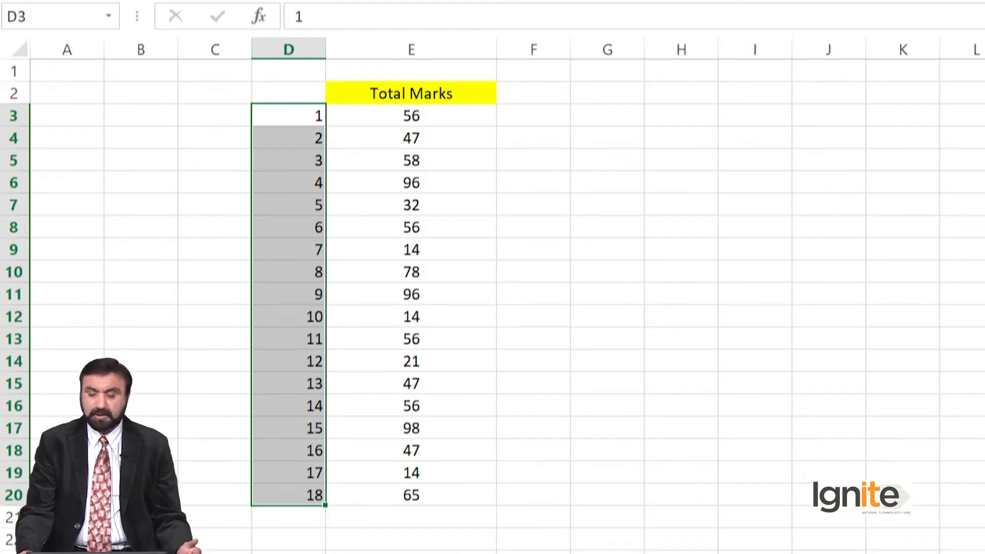
Step: Enter 2 in cell H3 as the starting value of a new series
drag(681, 116, 681, 496)
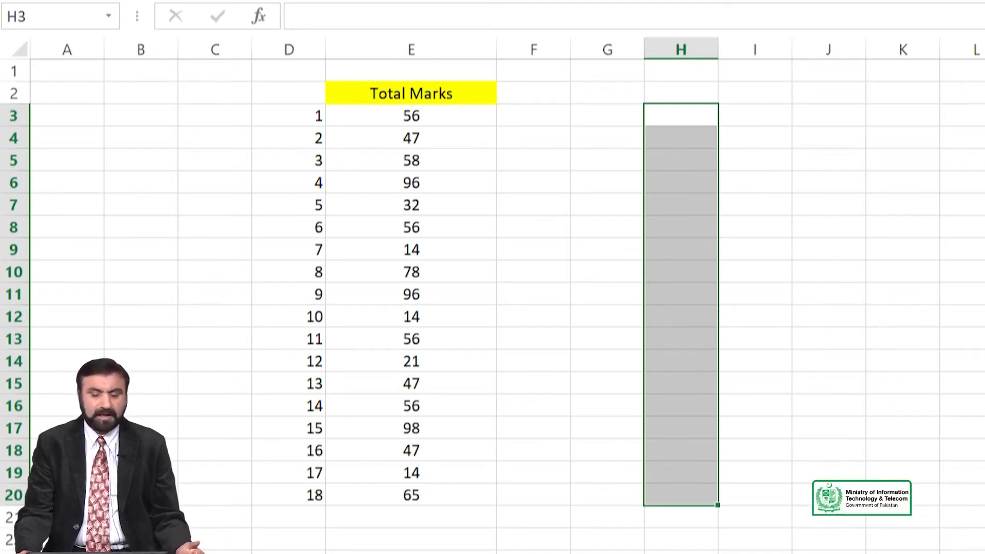
click(681, 115)
text(2)
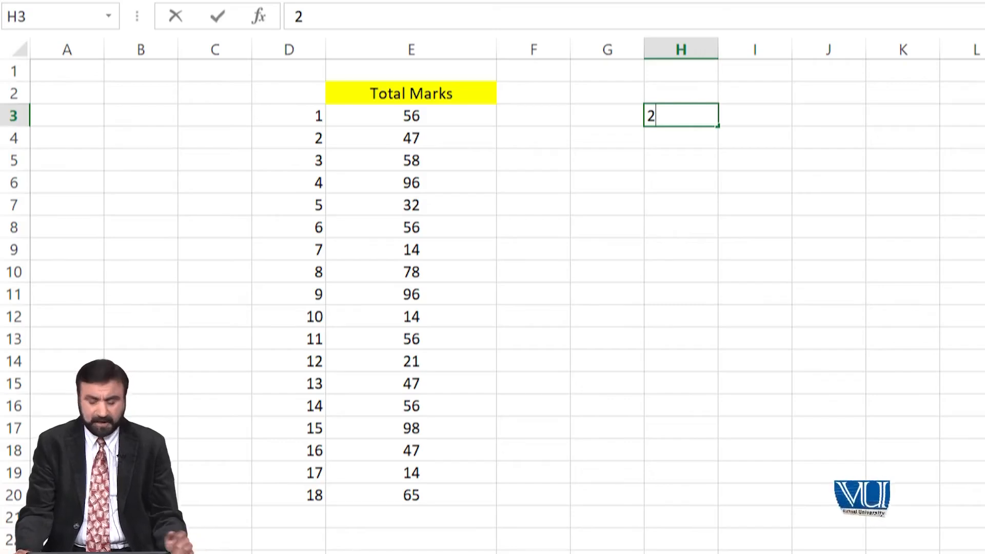
key(Return)
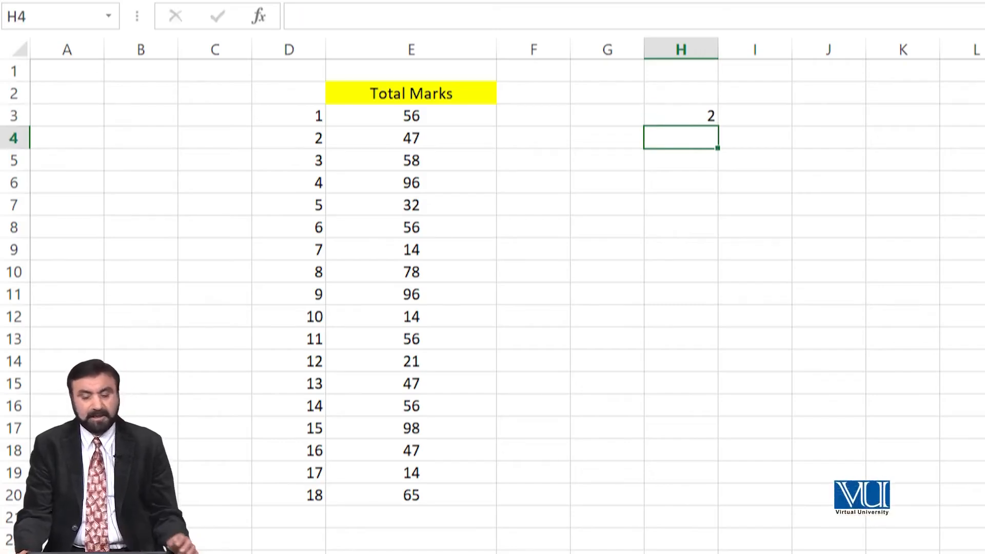
Step: Fill cells H3:H20 with a linear series down the column, using a step value of 2
drag(681, 116, 681, 495)
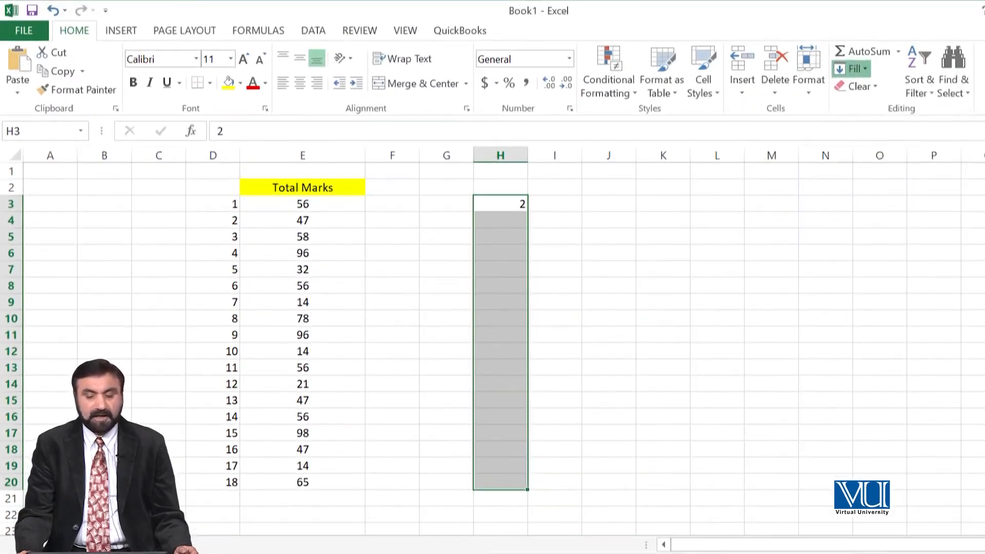
click(853, 69)
click(872, 191)
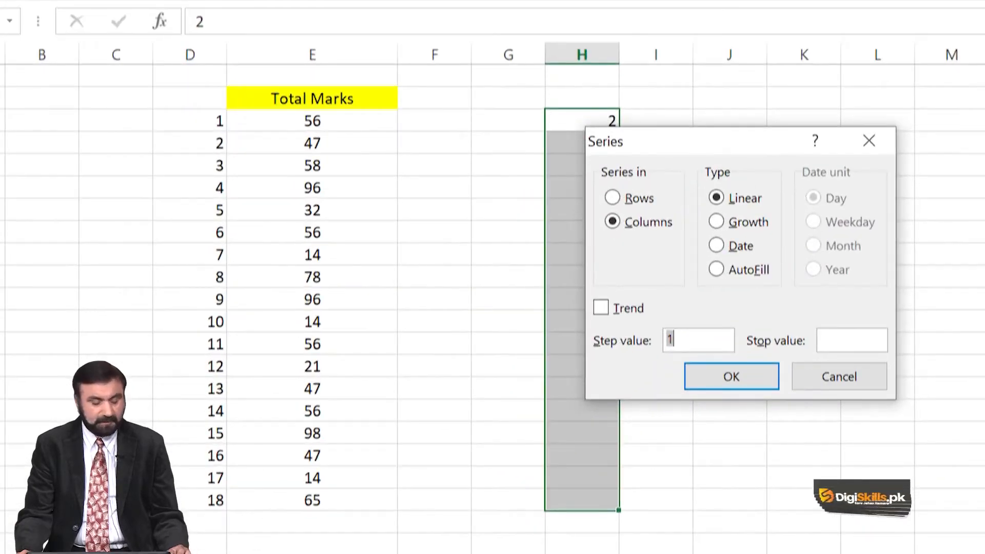
text(2)
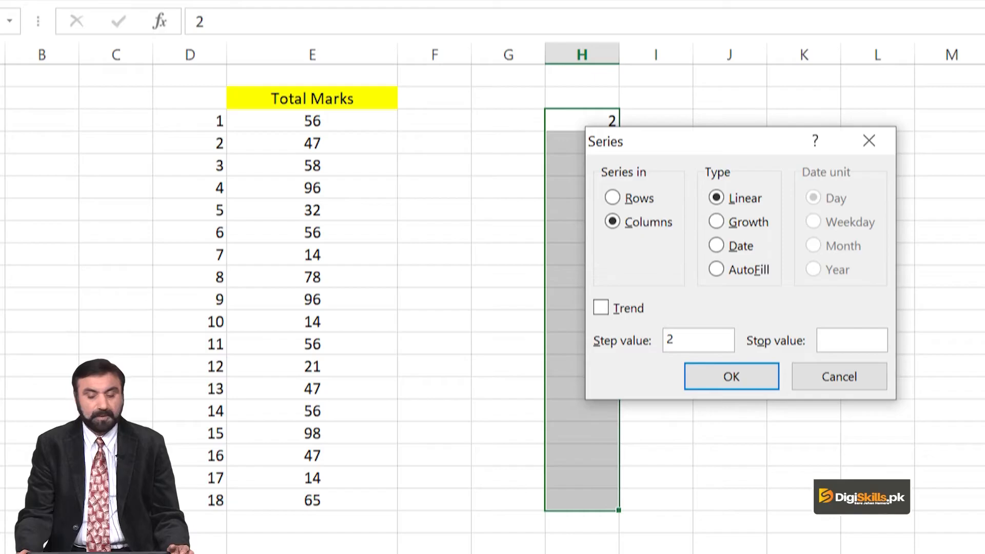
click(731, 377)
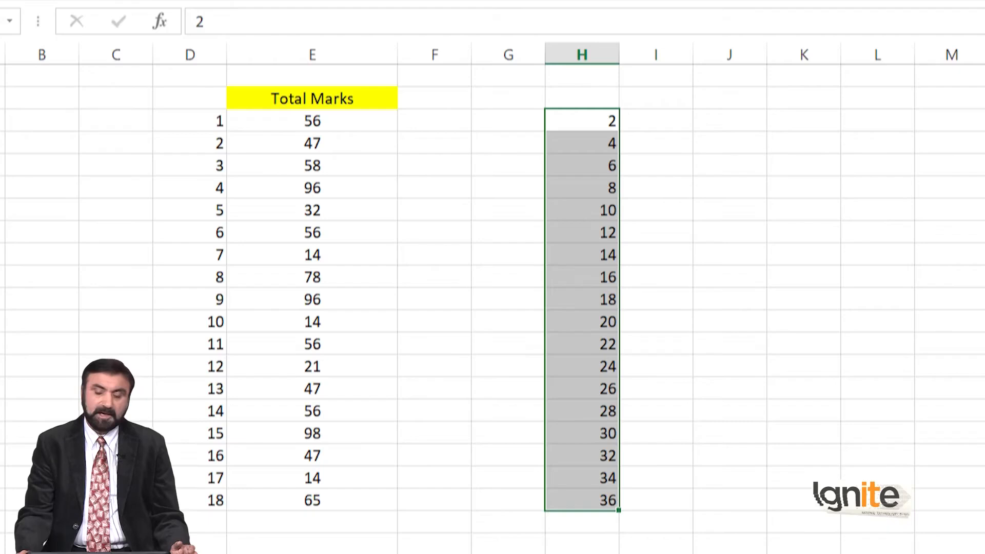
Step: Enter 34 in cell K3 as the starting value of another series
click(804, 120)
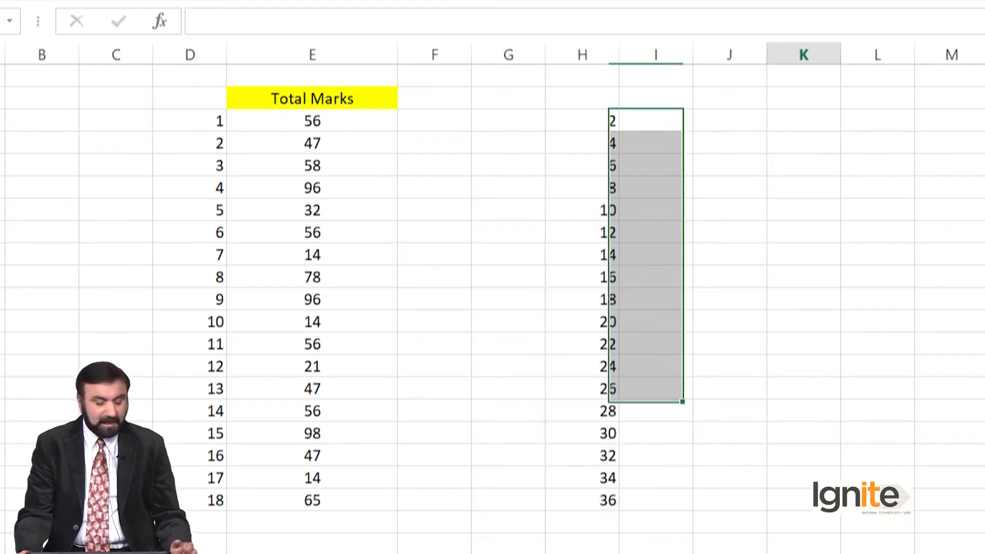
text(34)
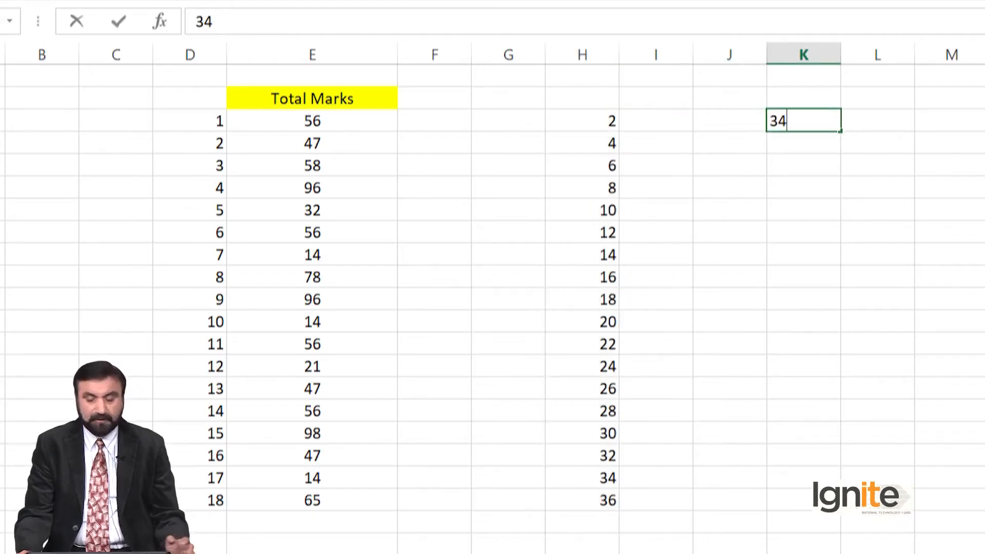
key(Return)
Step: Fill a linear series down K3:K22 with a step value of 2 and a stop value of 40
key(Up)
key(shift+Down)
key(shift+Down)
key(shift+Down)
key(shift+Down)
key(shift+Down)
key(shift+Down)
key(shift+Down)
key(shift+Down)
key(shift+Down)
key(shift+Down)
key(shift+Down)
key(shift+Down)
key(shift+Down)
key(shift+Down)
key(shift+Down)
key(shift+Down)
key(shift+Down)
key(shift+Down)
key(shift+Down)
key(shift+Down)
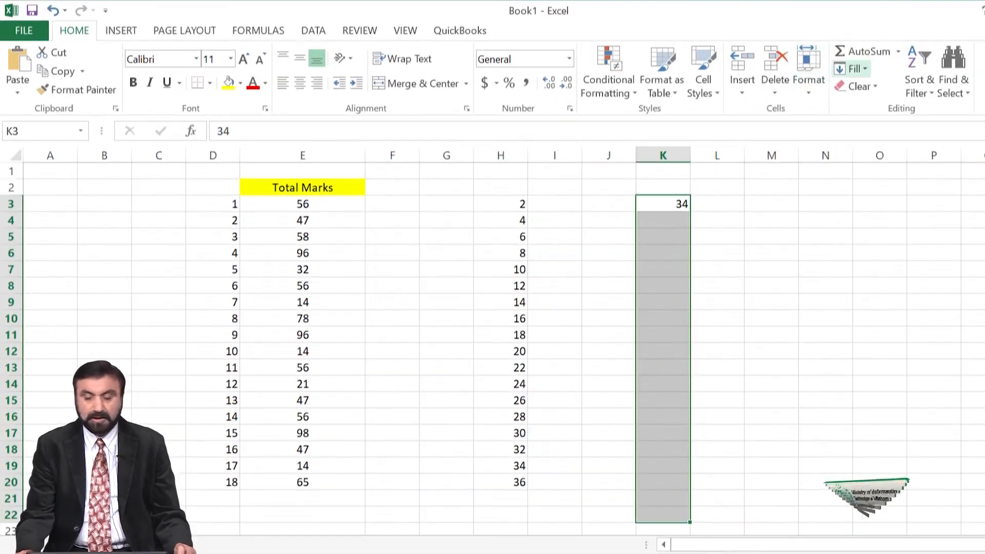
click(852, 69)
click(872, 191)
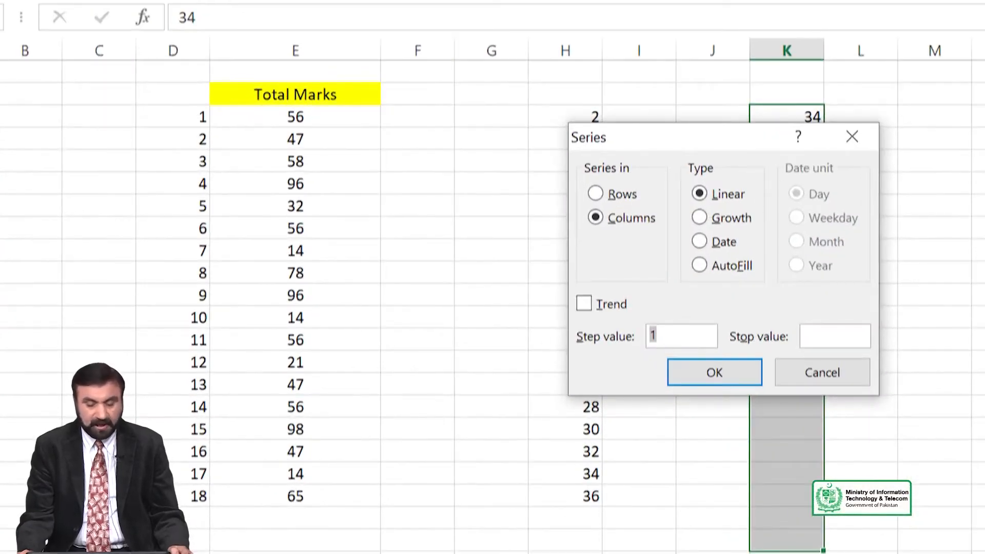
text(2)
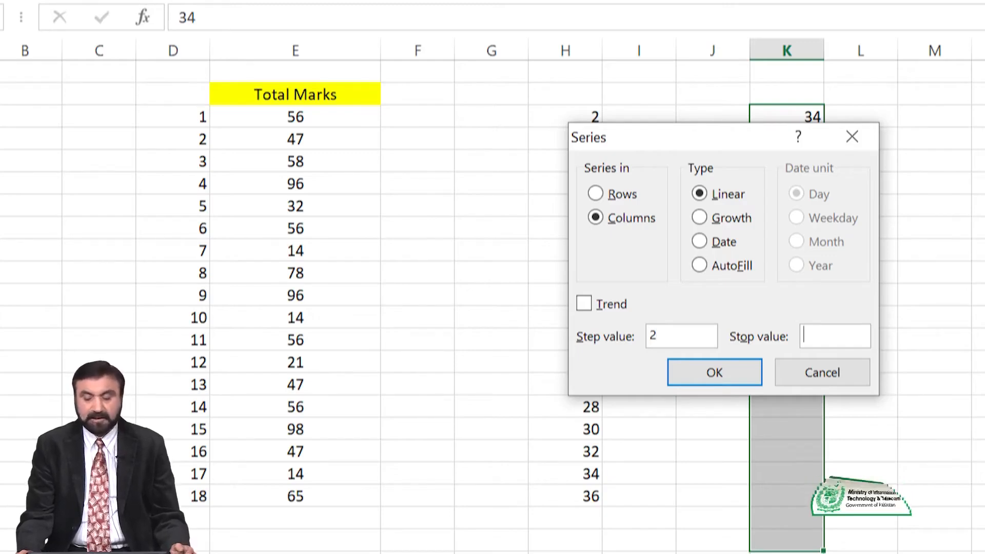
key(Tab)
text(40)
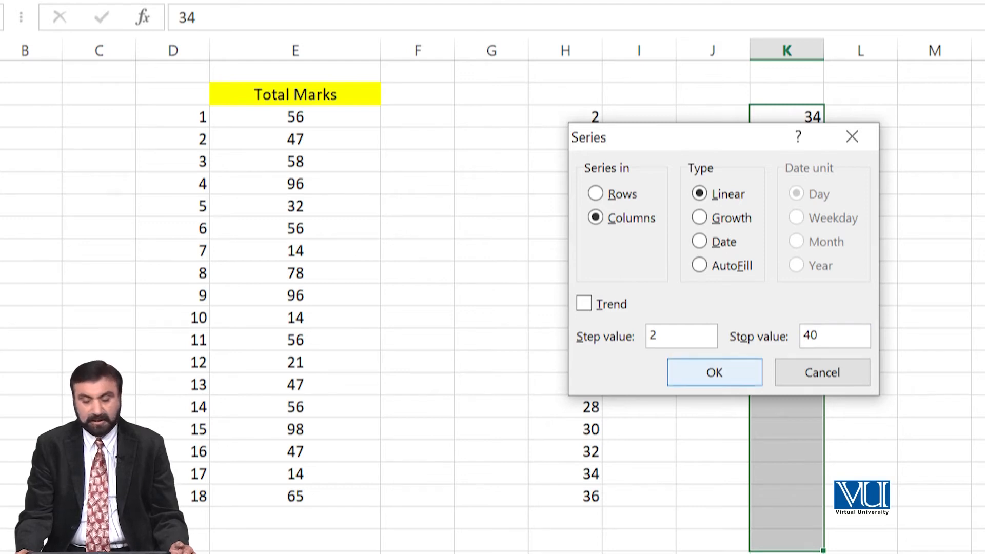
click(715, 372)
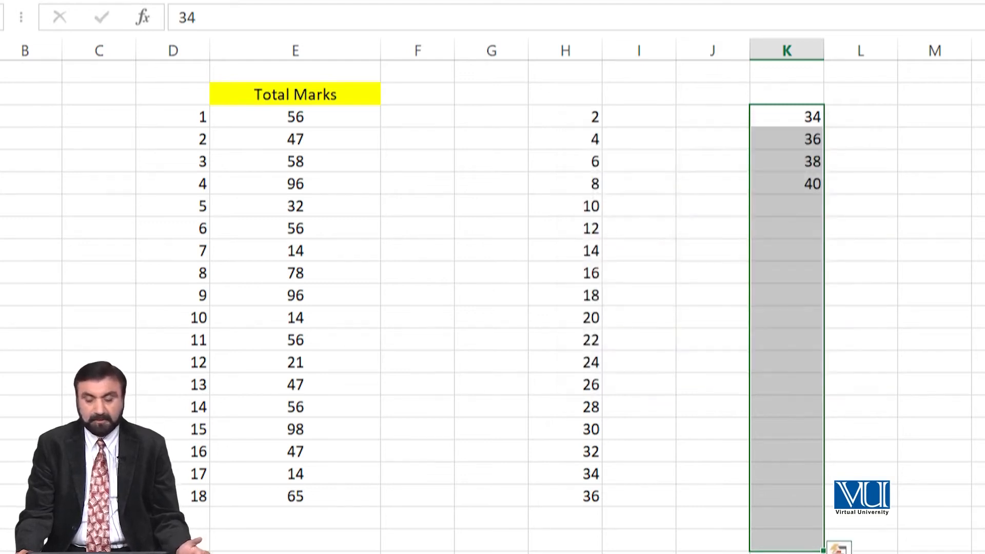
click(861, 228)
drag(786, 117, 787, 207)
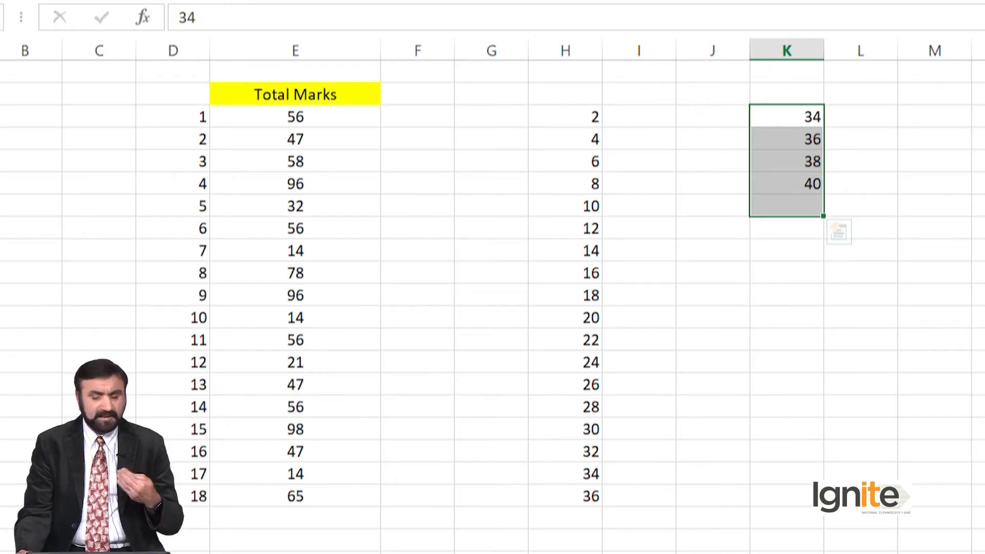
Step: Enter the date 1/1/22 in cell M3
click(934, 116)
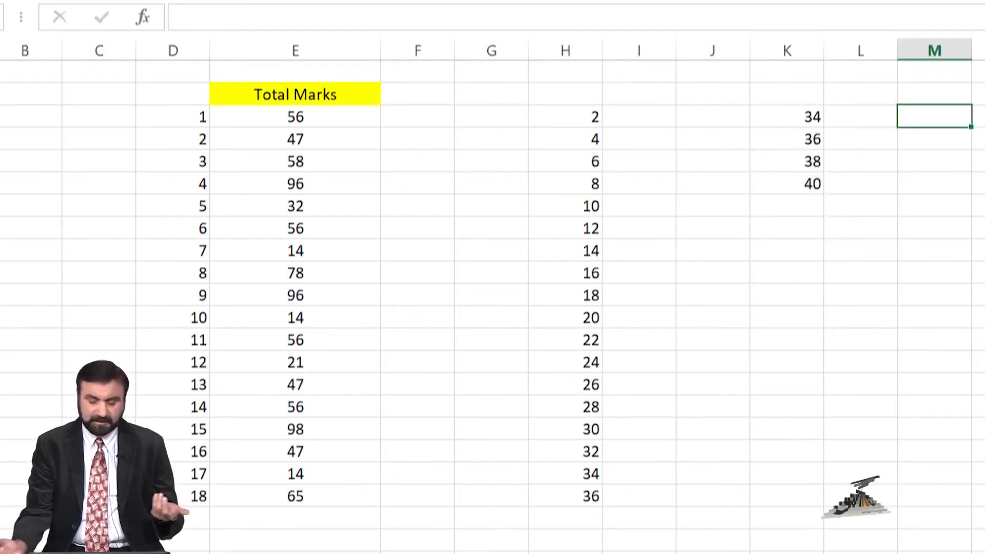
text(1/1/22)
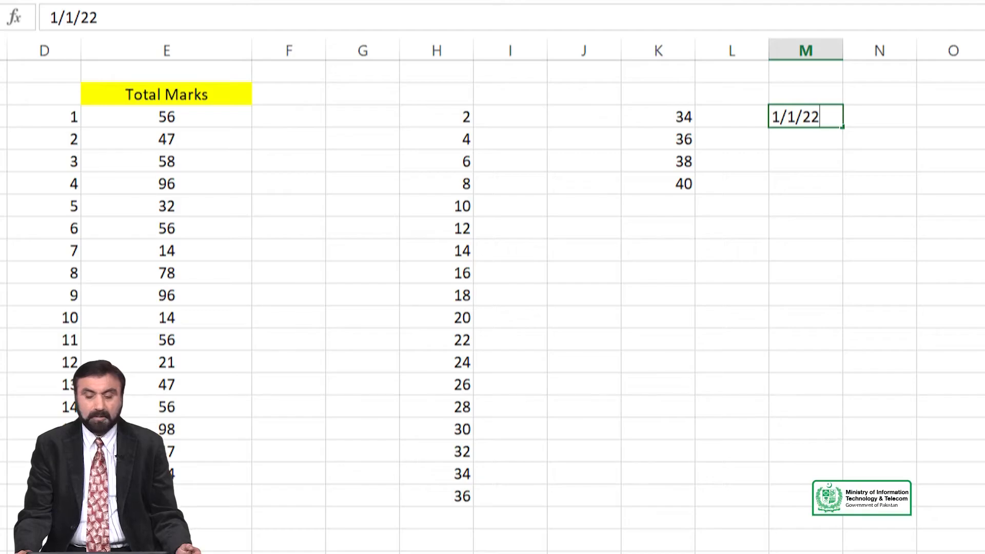
key(Return)
key(Up)
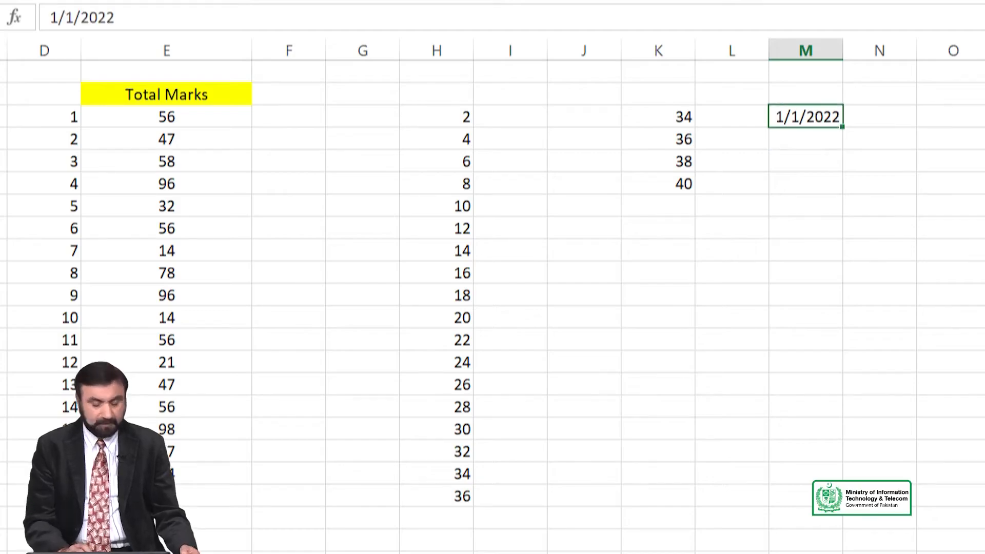
Step: Fill a date series down M3:M20 with a step value of 6 and day as the date unit, and widen column M
key(shift+Down)
key(shift+Down)
key(shift+Down)
key(shift+Down)
key(shift+Down)
key(shift+Down)
key(shift+Down)
key(shift+Down)
key(shift+Down)
key(shift+Down)
key(shift+Down)
key(shift+Down)
key(shift+Down)
key(shift+Down)
key(shift+Down)
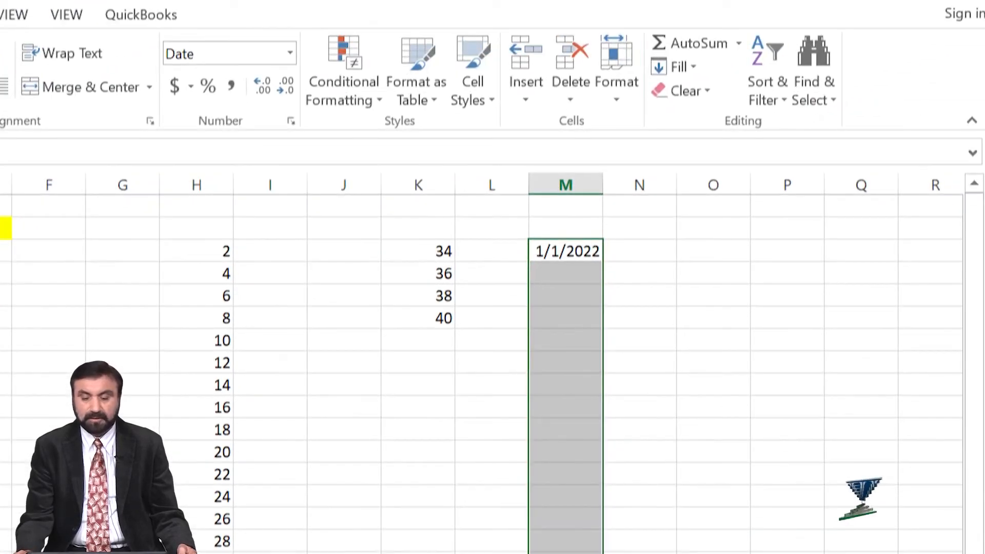
click(675, 67)
key(Down)
key(Down)
key(Down)
key(Down)
key(Down)
key(Down)
key(Up)
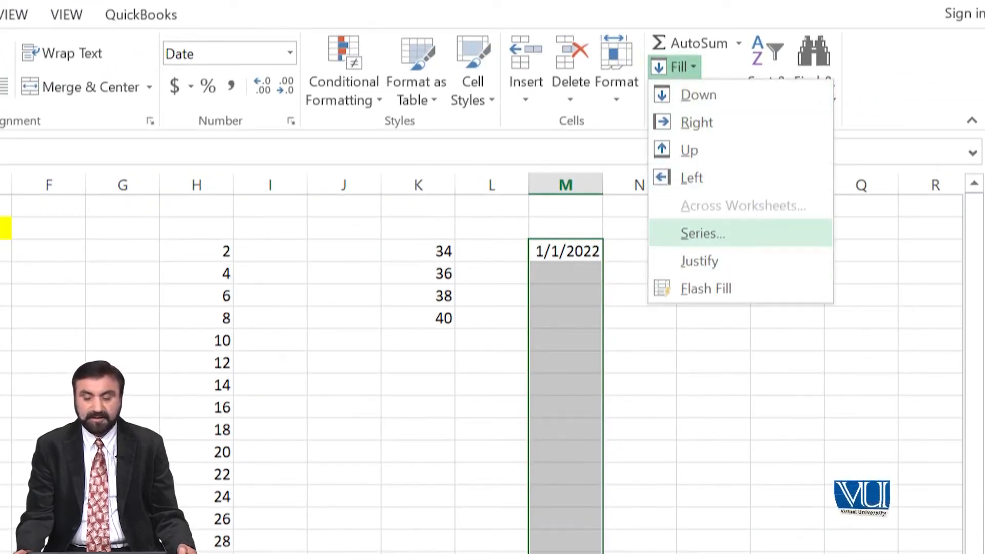
key(Return)
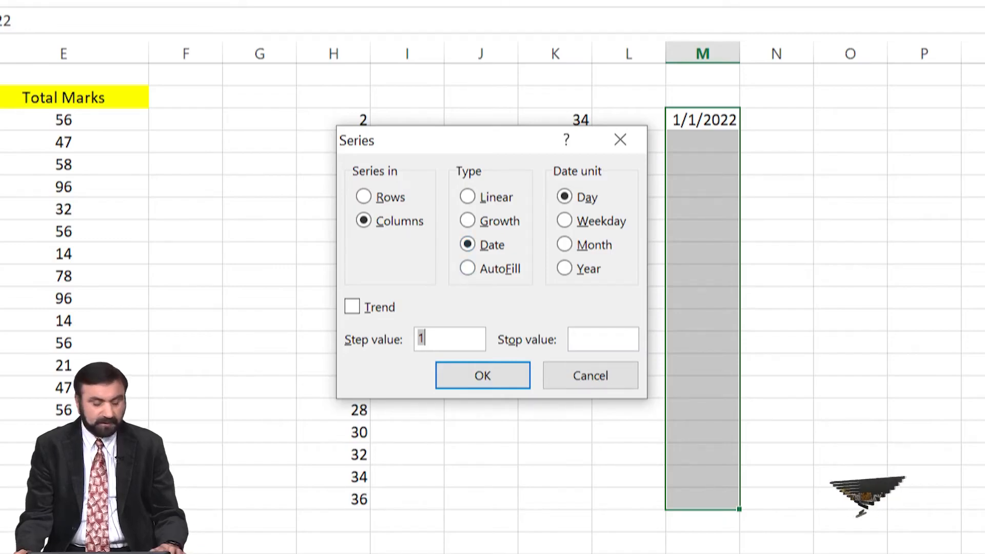
text(6)
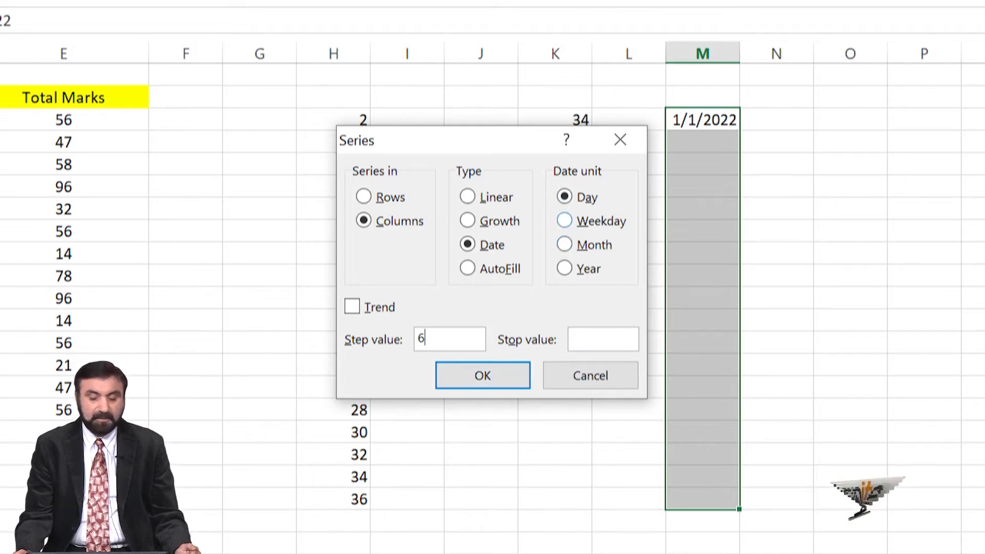
click(566, 221)
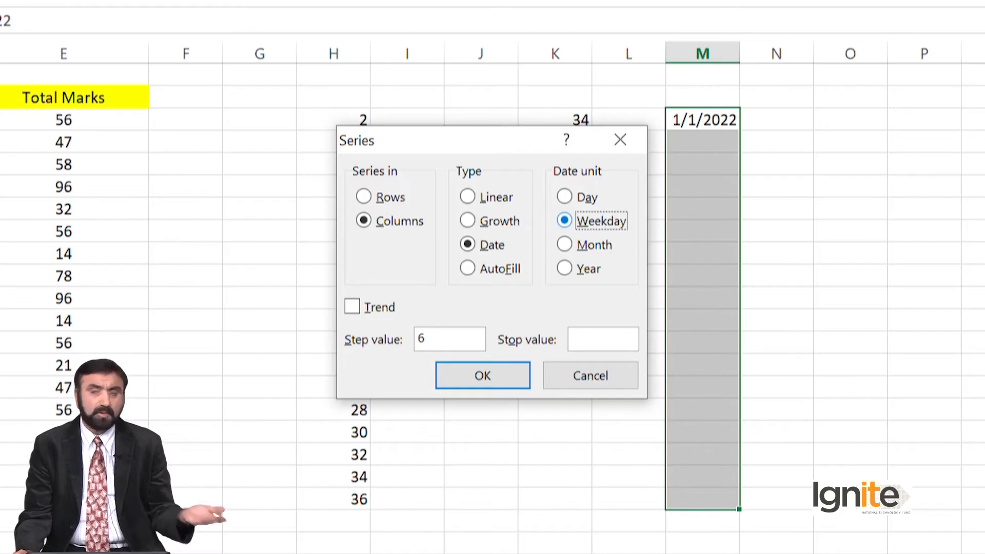
click(565, 245)
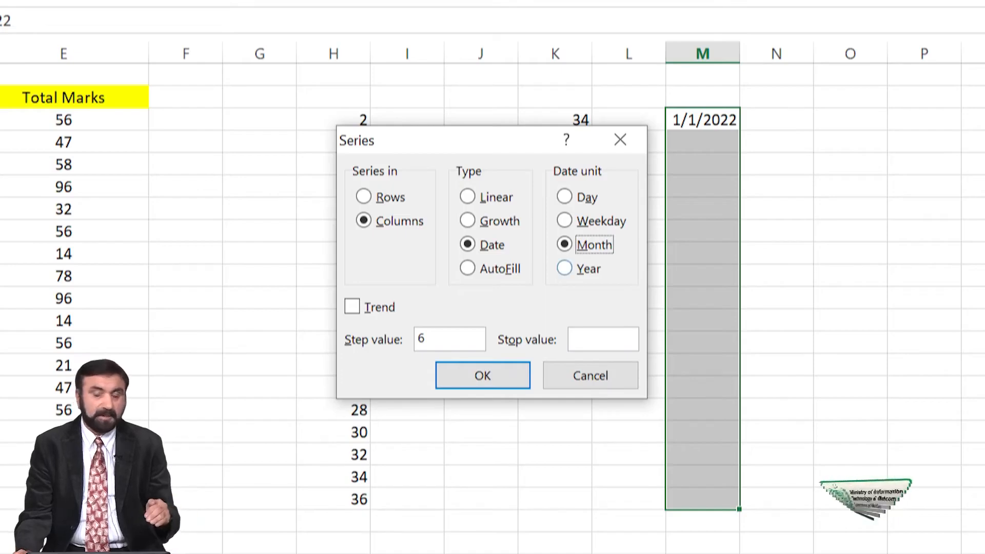
click(564, 268)
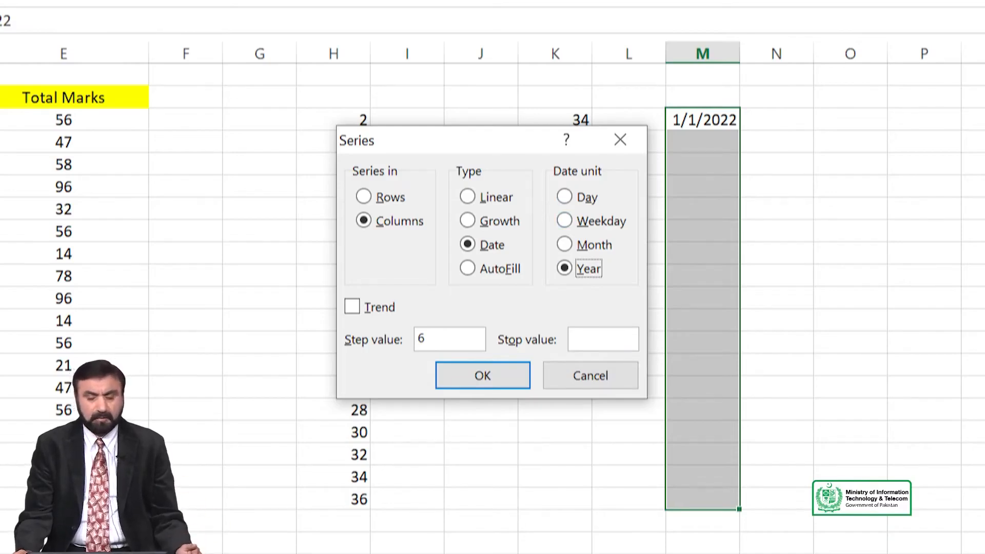
click(564, 196)
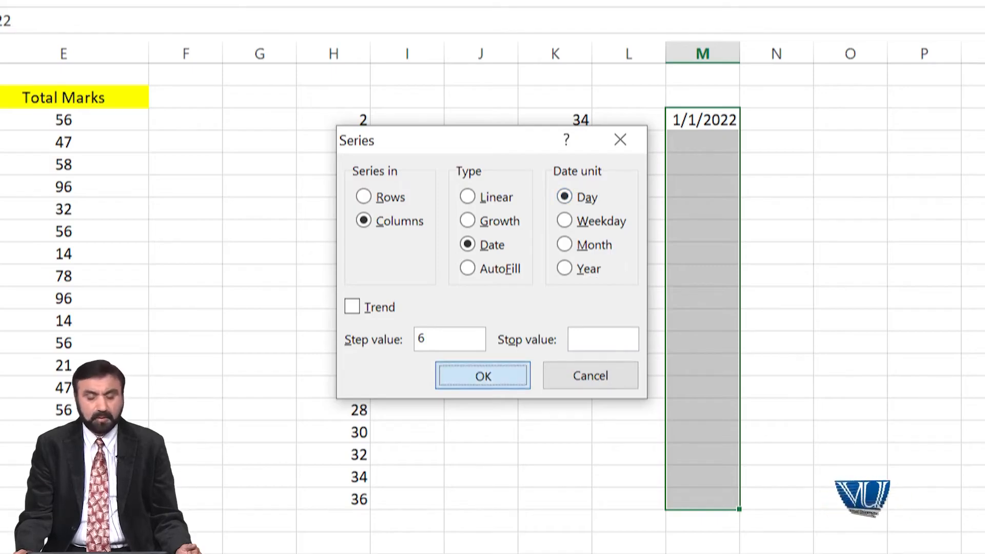
key(Return)
drag(740, 53, 761, 54)
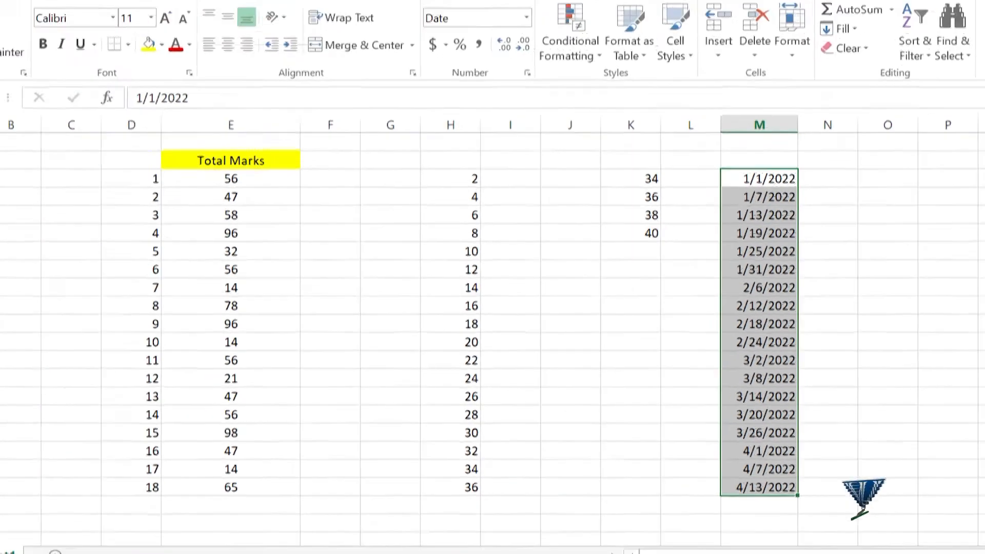
drag(231, 178, 231, 487)
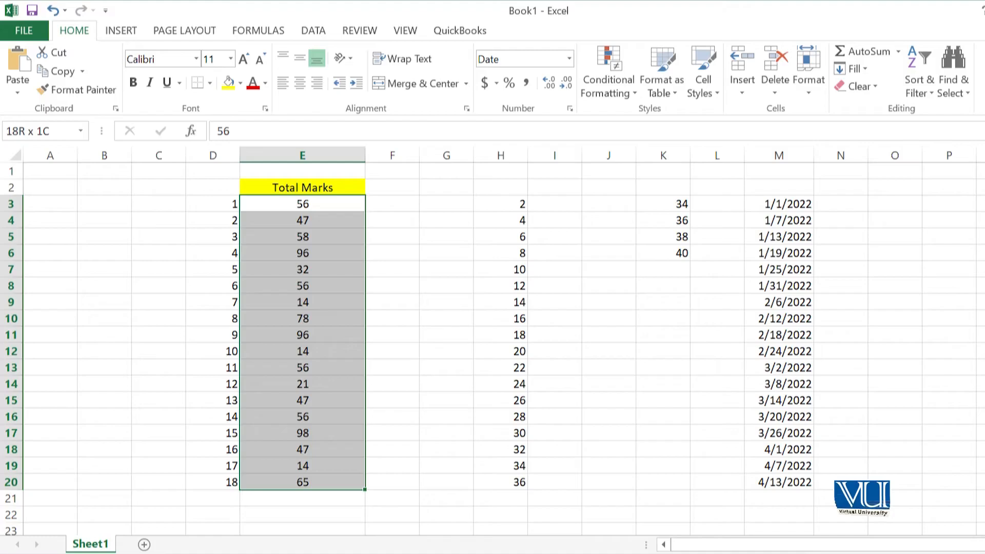
click(392, 204)
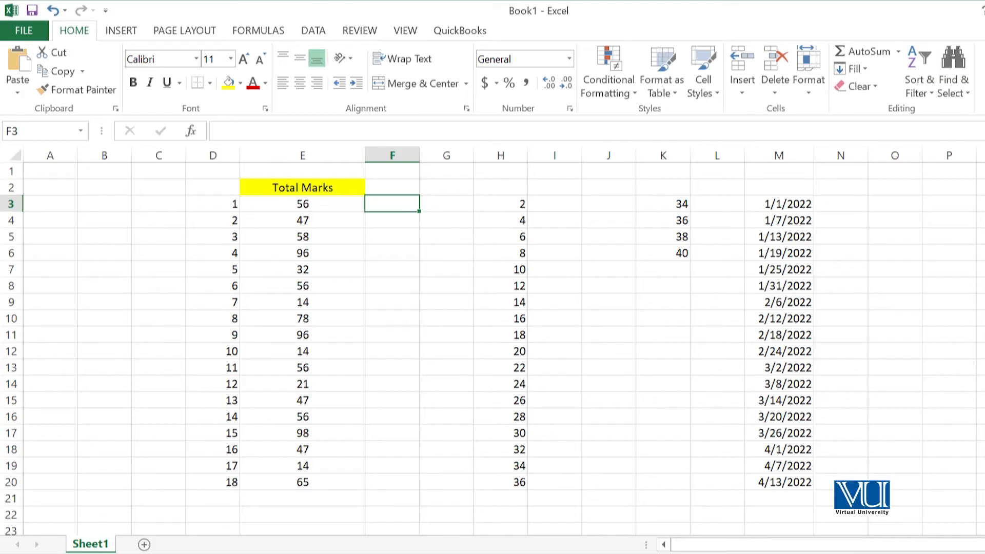
click(213, 319)
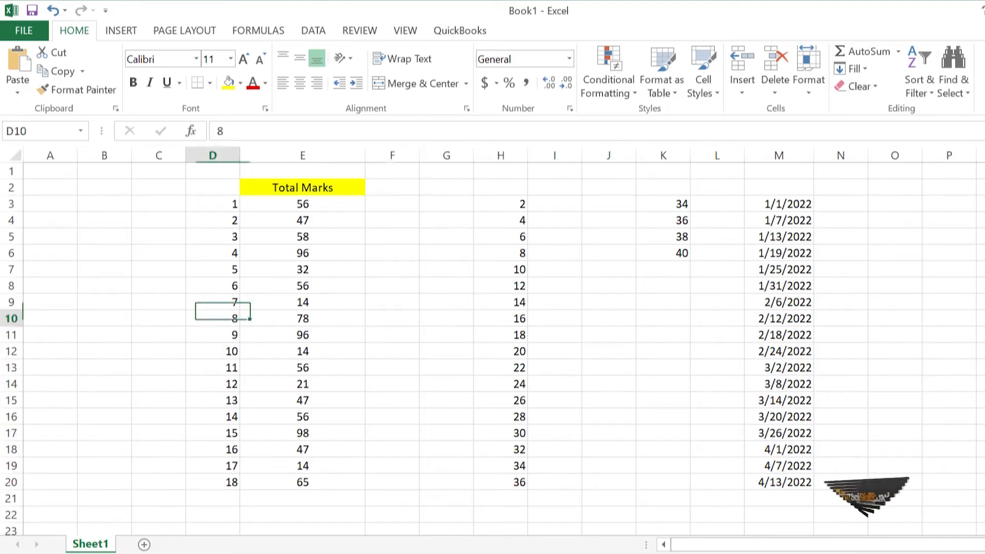
click(302, 318)
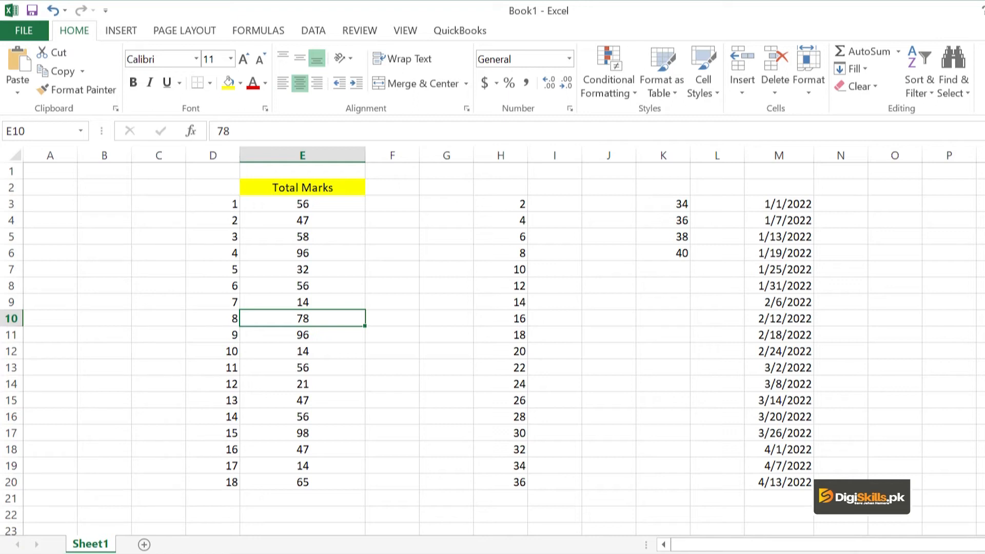
click(303, 400)
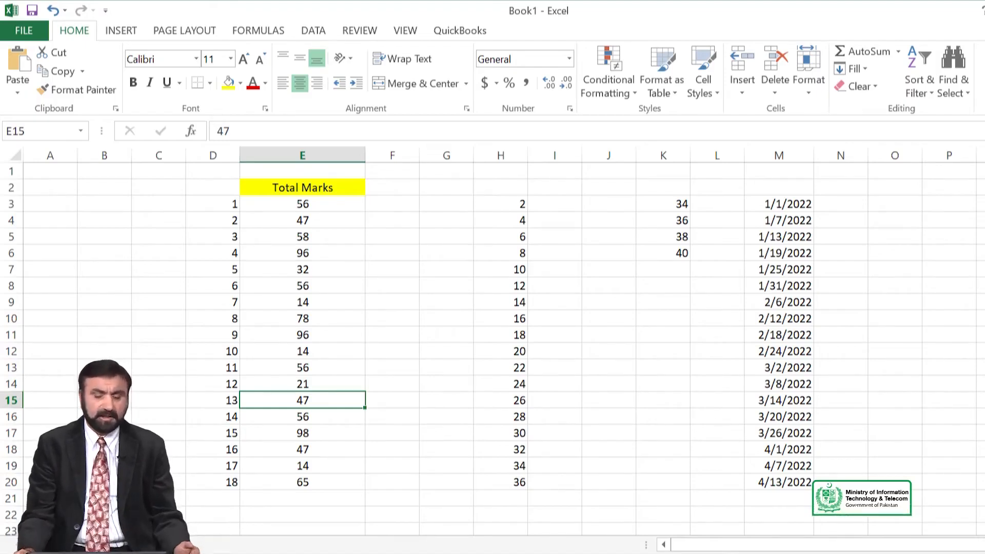
Step: Enter the formula =RANK(E3,$E$3:$E$20) in cell F3 to rank the first total mark
click(392, 204)
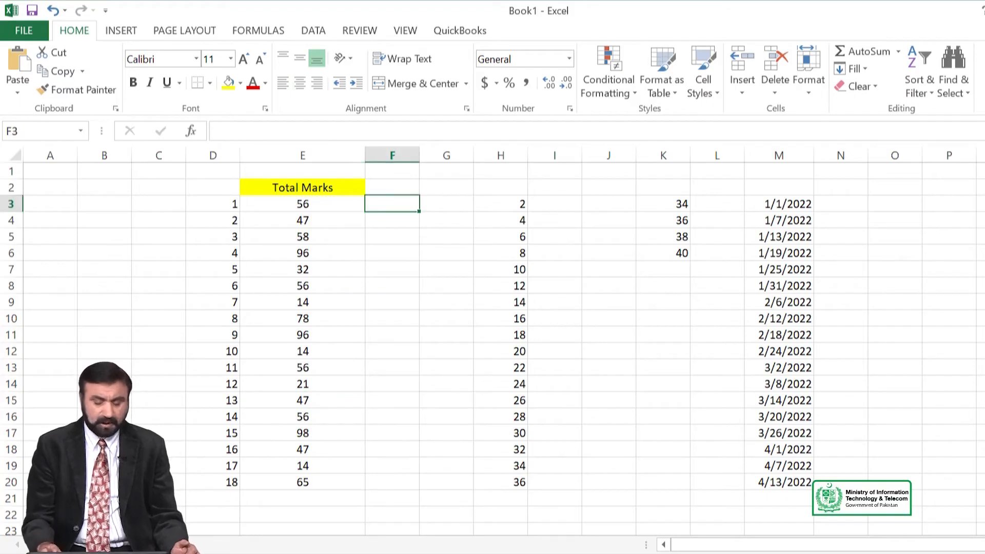
text(=)
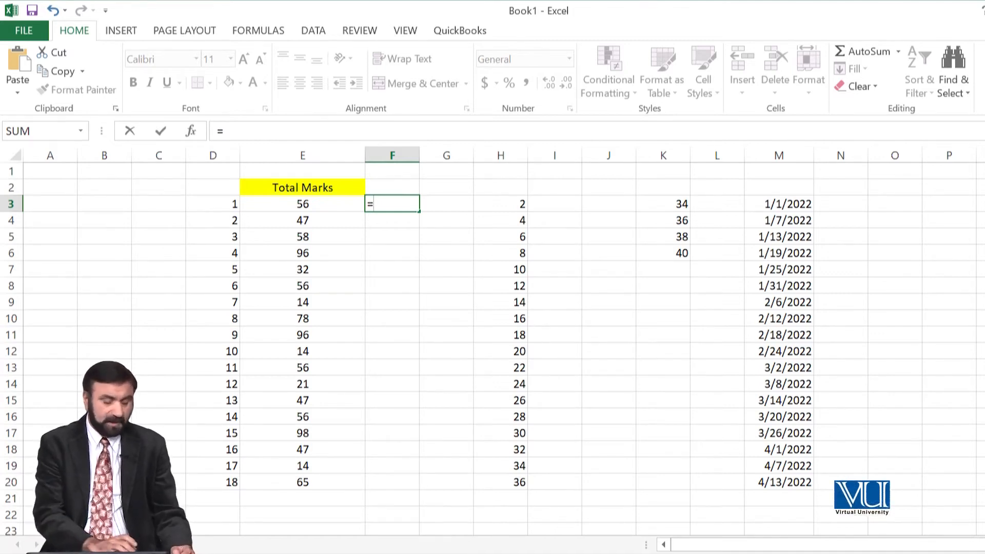
text(rank)
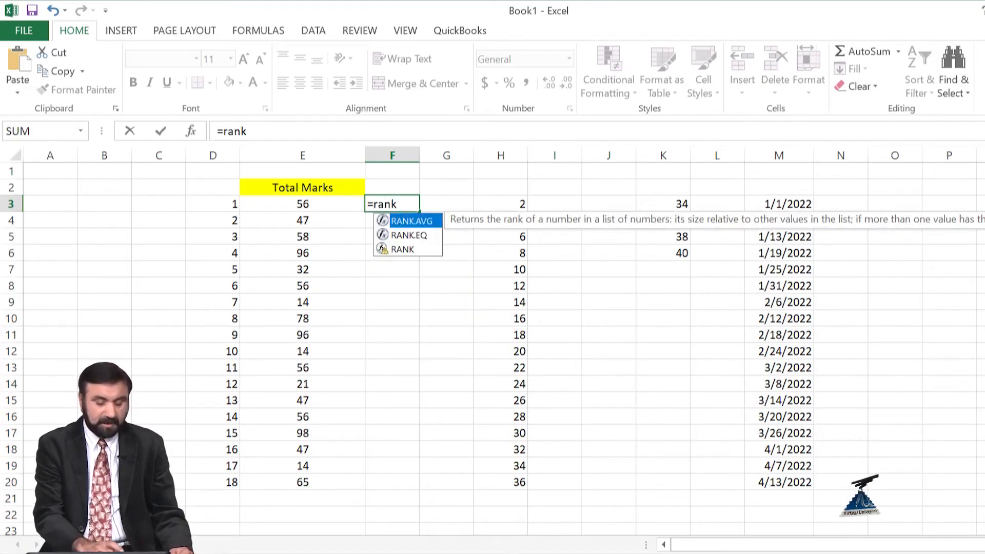
text(()
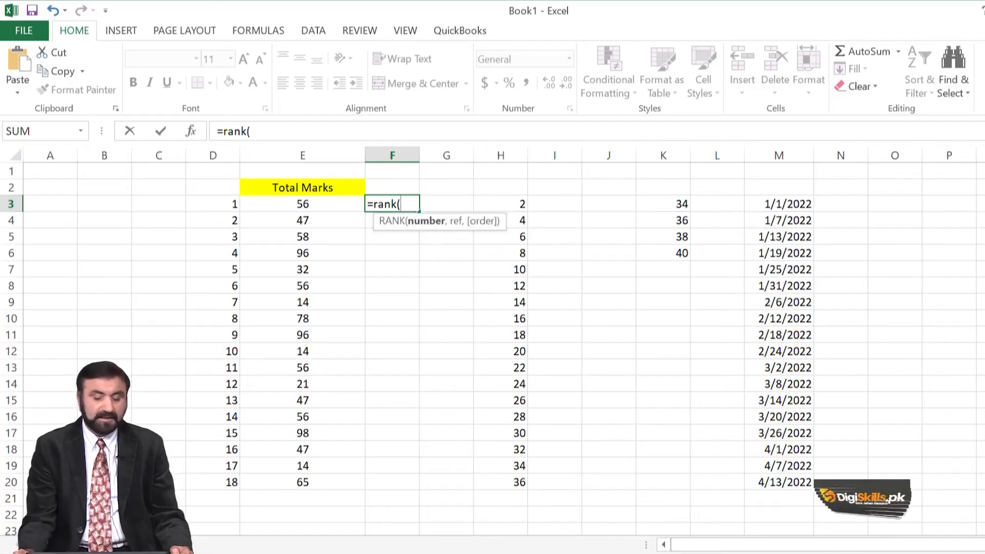
click(303, 204)
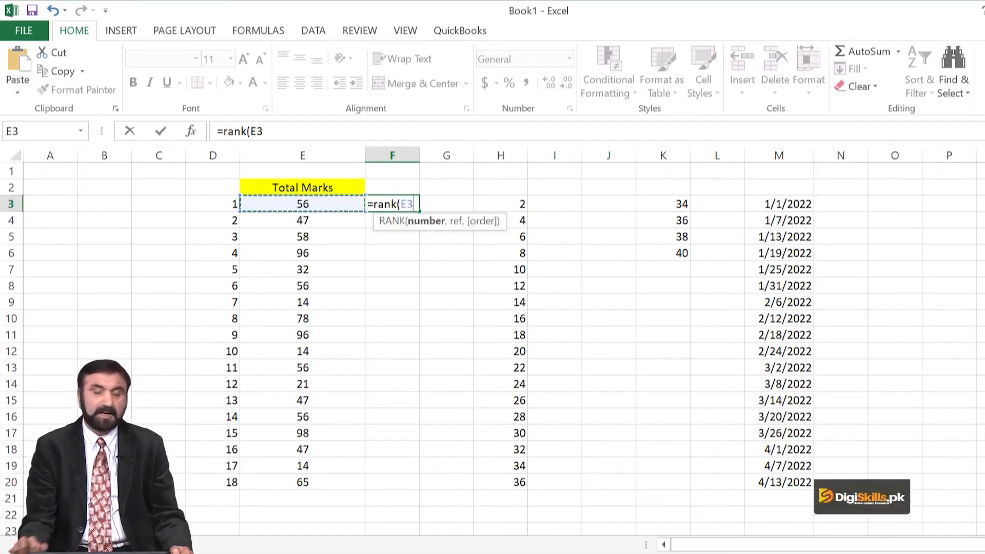
text(,)
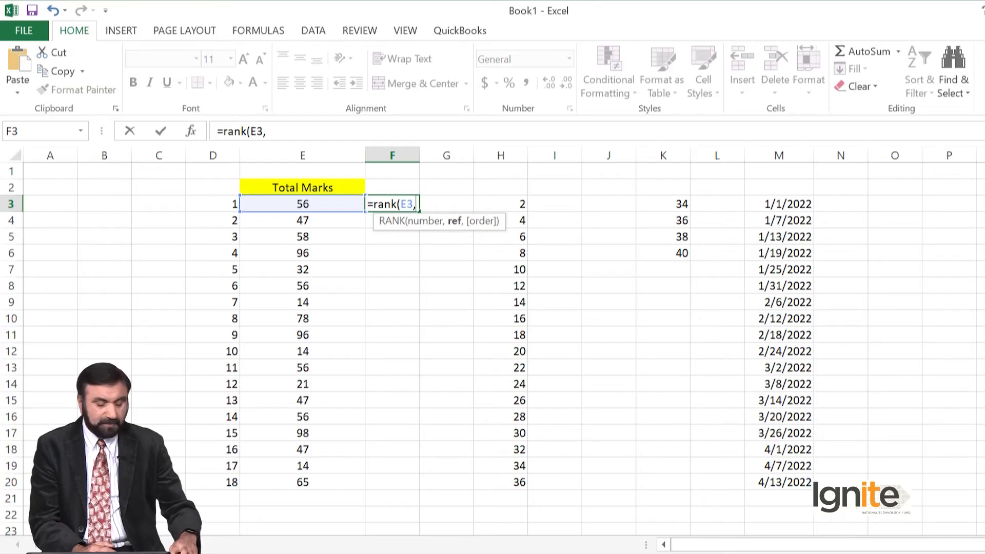
text($)
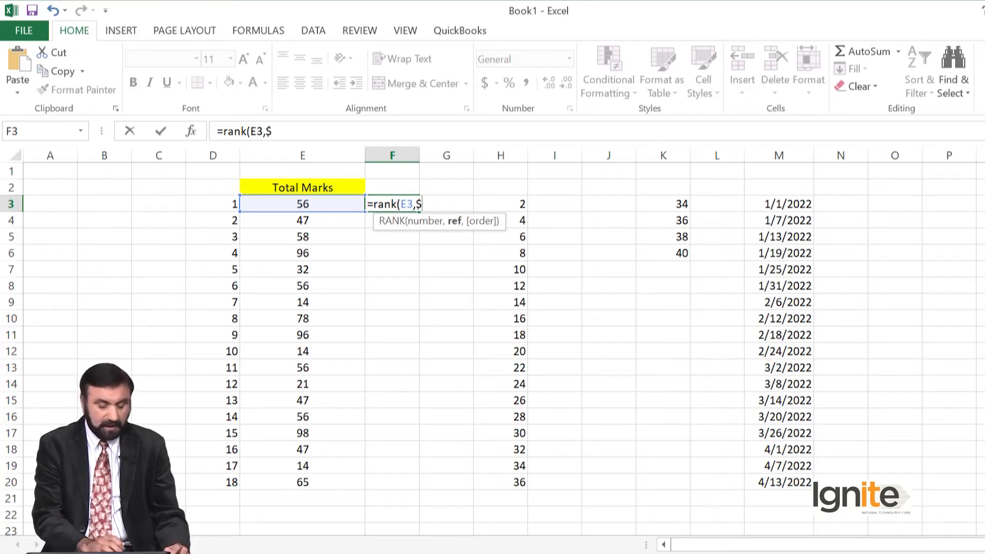
text(e)
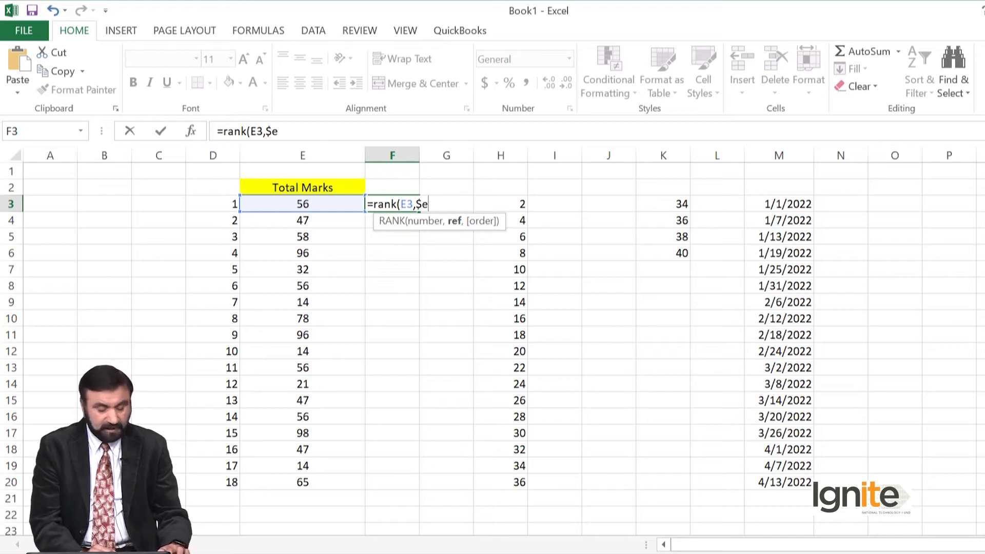
text($3)
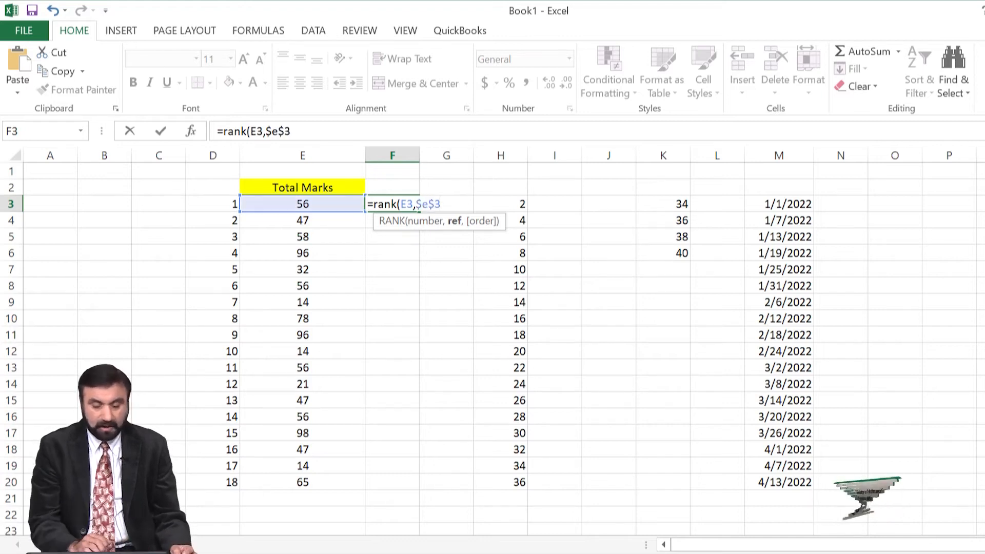
text(:$e$)
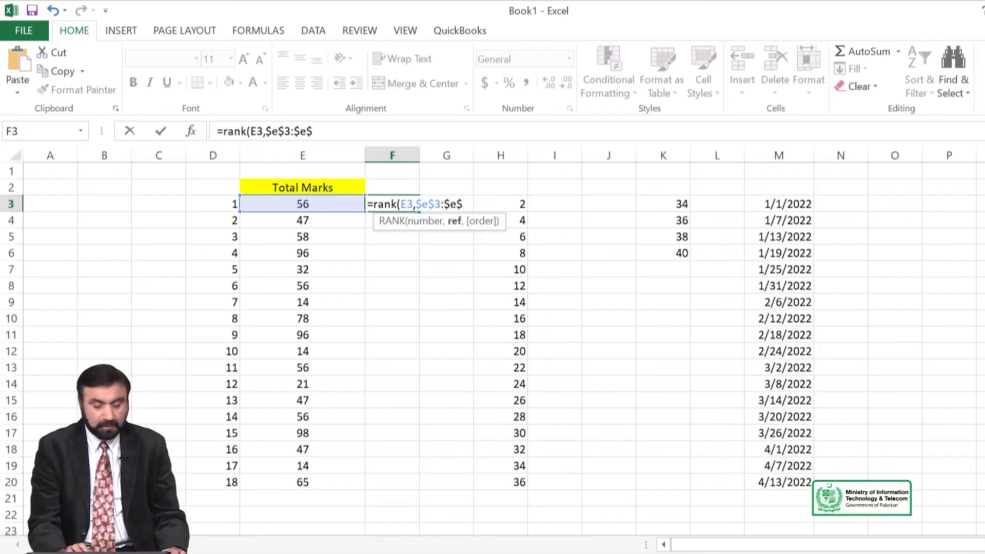
text(20)
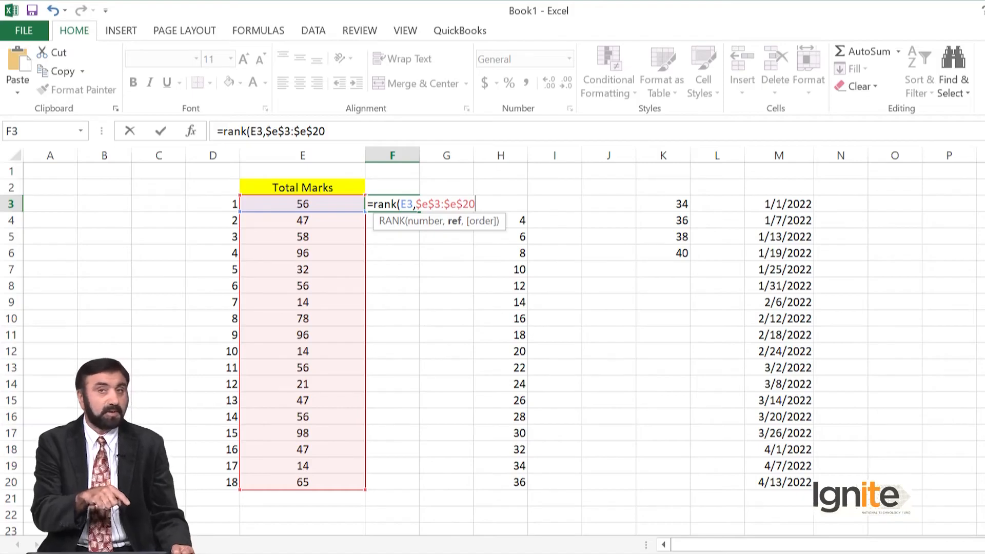
text())
key(Return)
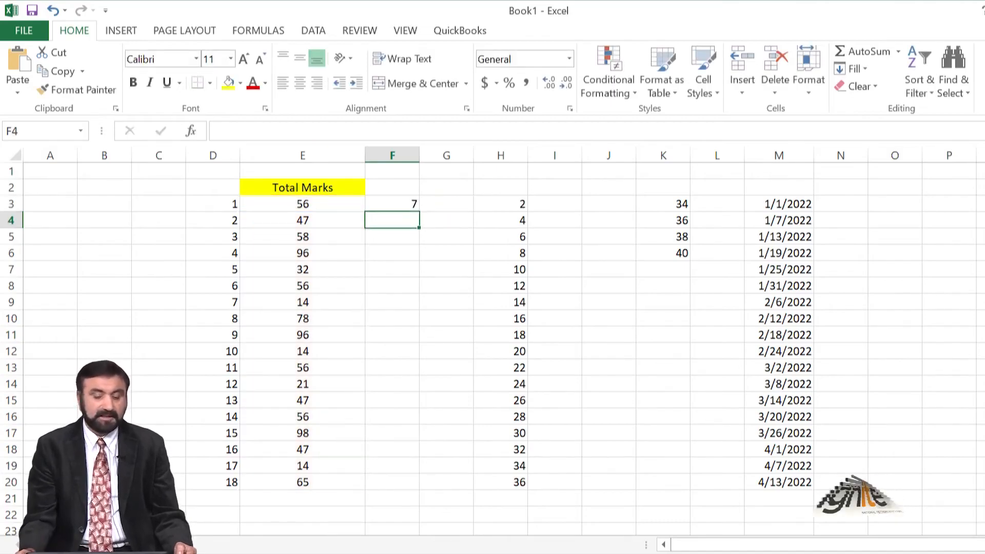
Step: Copy the rank formula from F3 into cells F4:F20
click(303, 205)
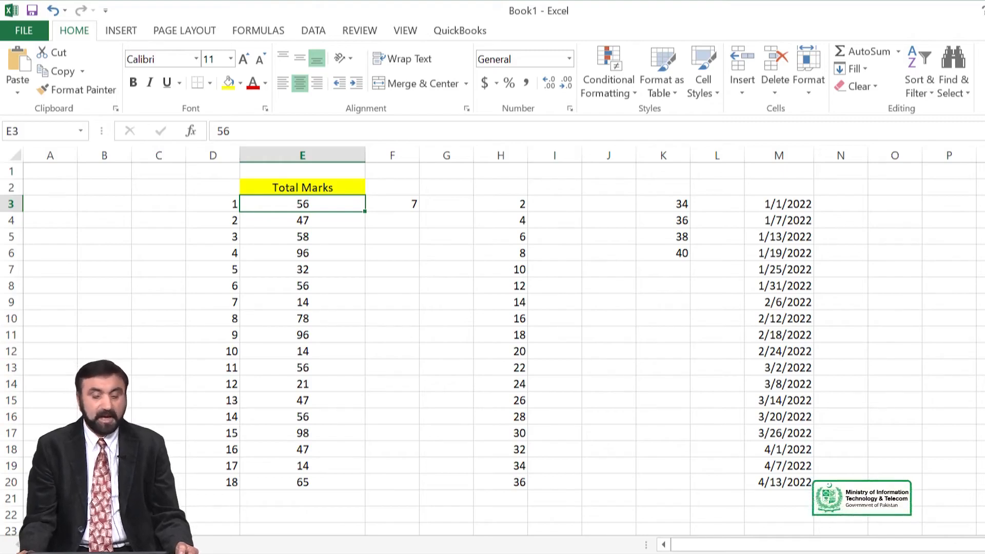
click(392, 204)
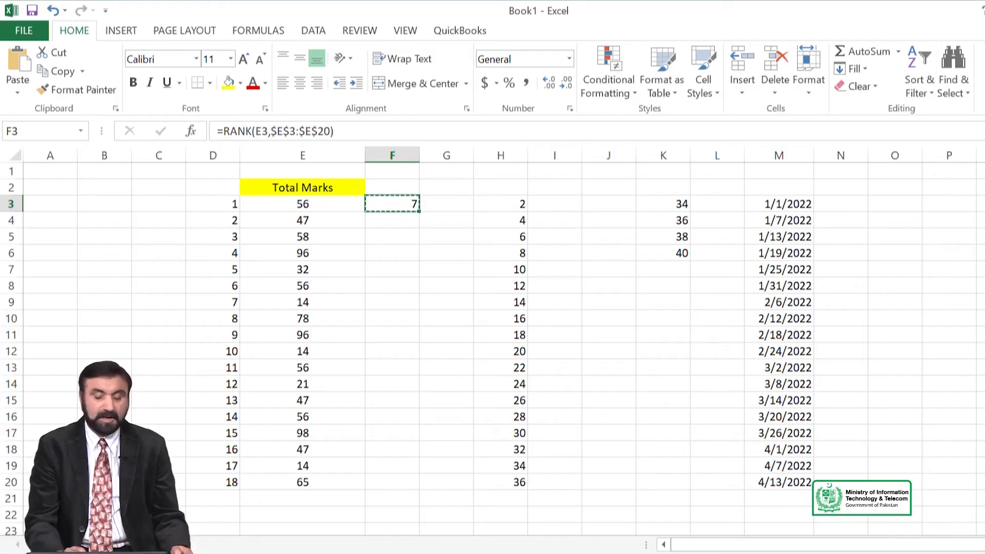
key(Down)
key(shift+Down)
key(shift+Down)
key(shift+Down)
key(shift+Down)
key(shift+Down)
key(shift+Down)
key(shift+Down)
key(shift+Down)
key(shift+Down)
key(shift+Down)
key(shift+Down)
key(shift+Down)
key(shift+Down)
key(shift+Down)
key(shift+Down)
key(shift+Down)
key(shift+Down)
key(shift+Down)
key(shift+Up)
key(shift+Up)
key(ctrl+v)
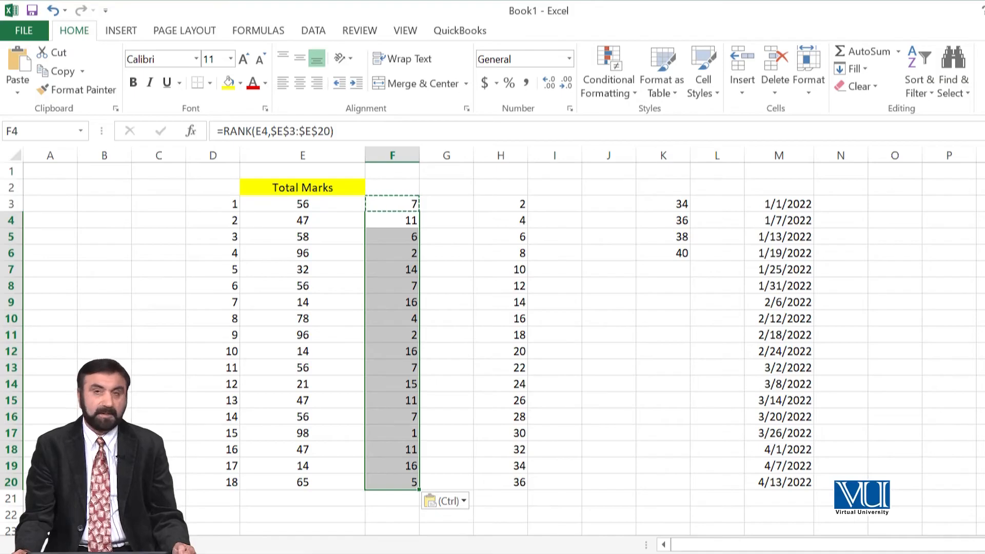
Step: Compare the total marks in E4:E6 with their ranks in column F, and check the rank in F17
key(Left)
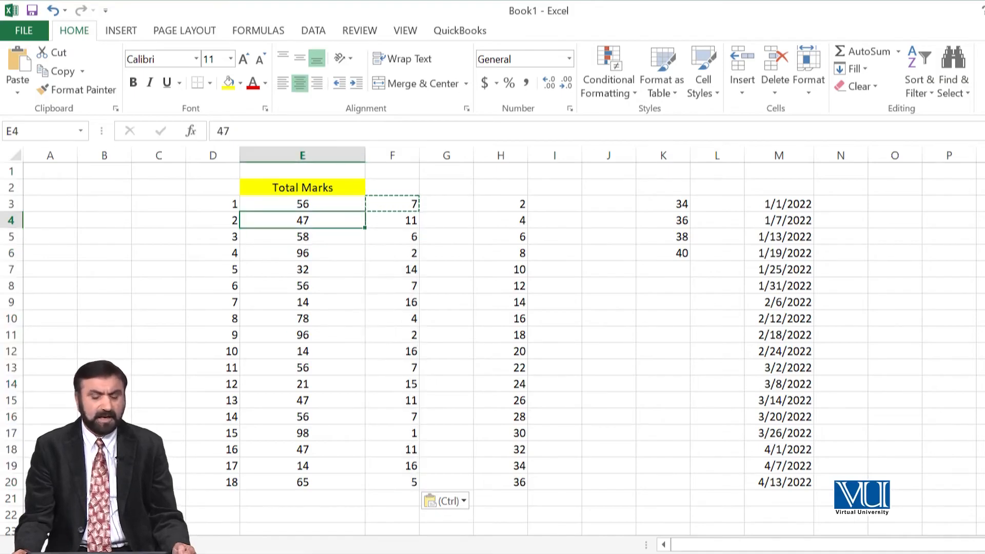
key(Right)
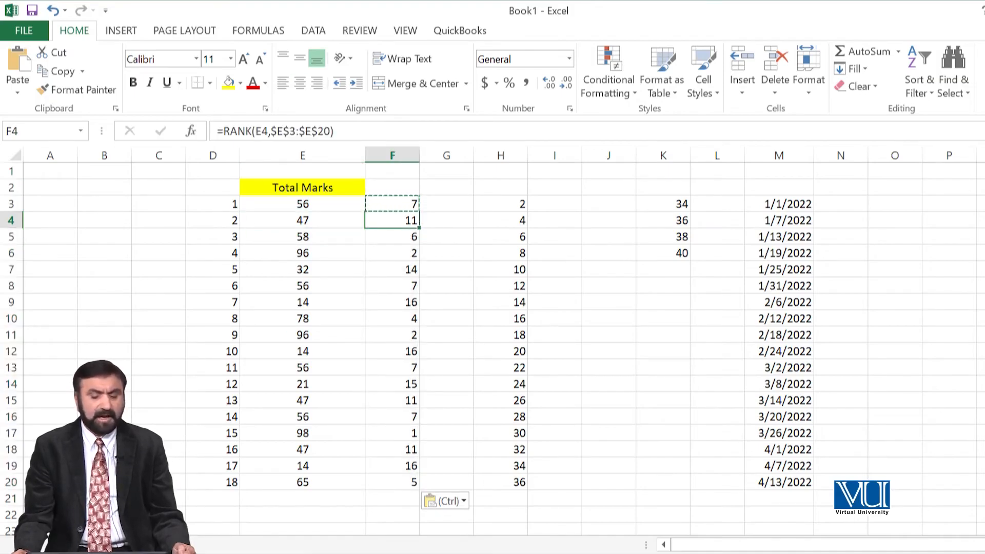
key(Down)
key(Left)
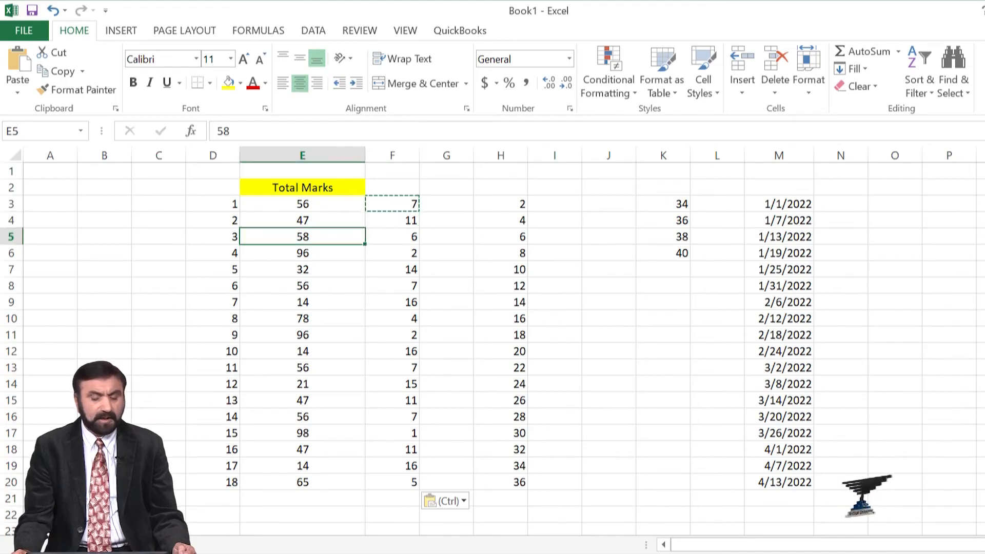
key(Right)
key(Down)
key(Left)
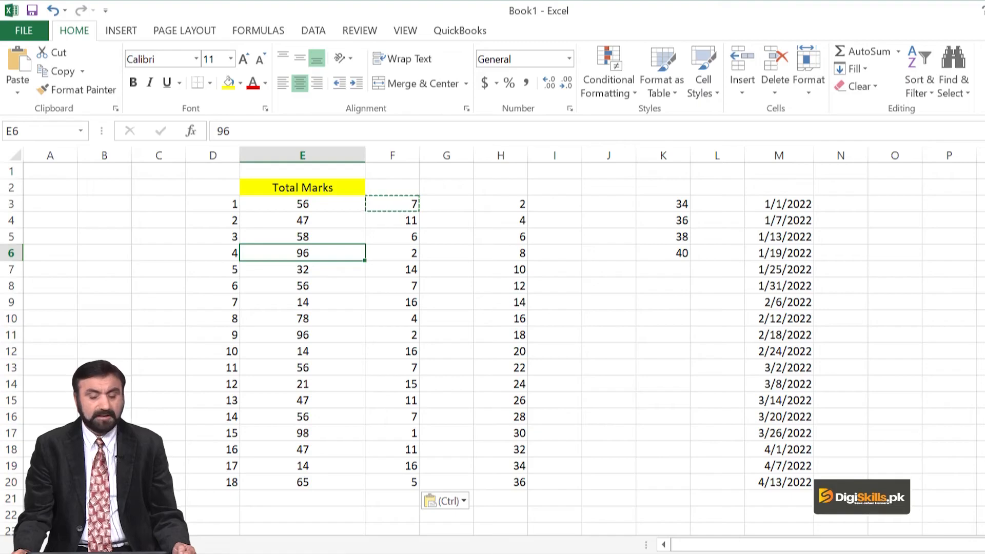
key(Right)
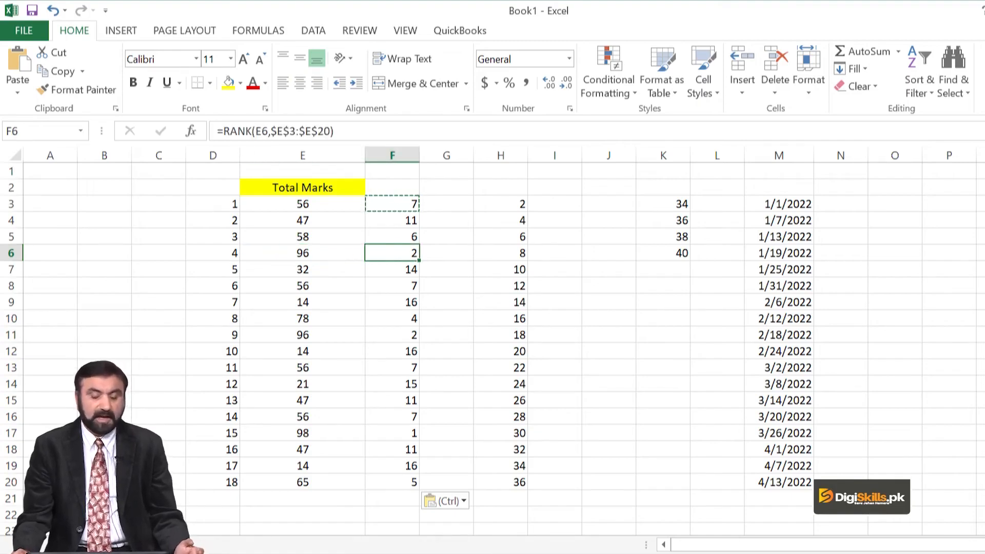
click(392, 433)
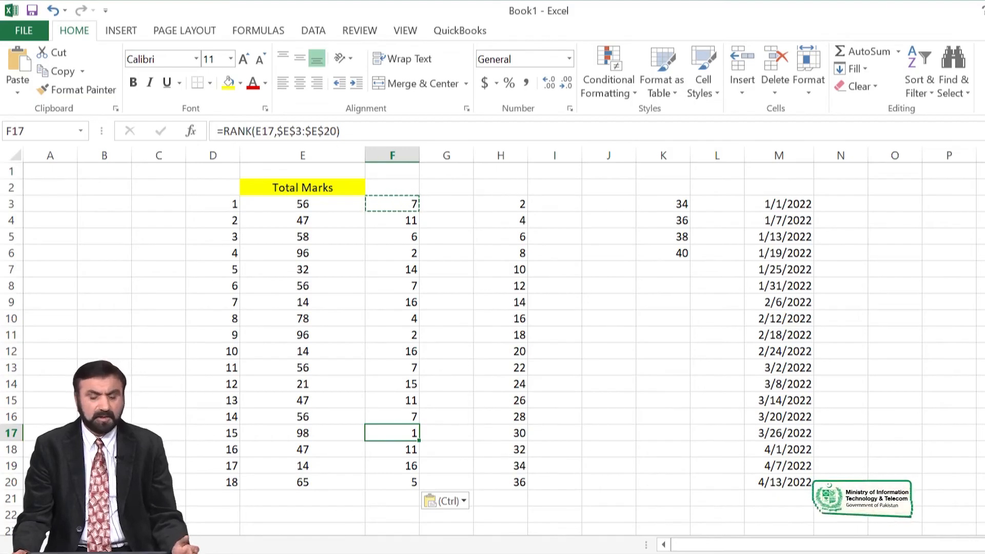
Step: Sort only the total marks in E3:E20 by value from smallest to largest, continuing with the current selection without expanding it
drag(213, 204, 393, 483)
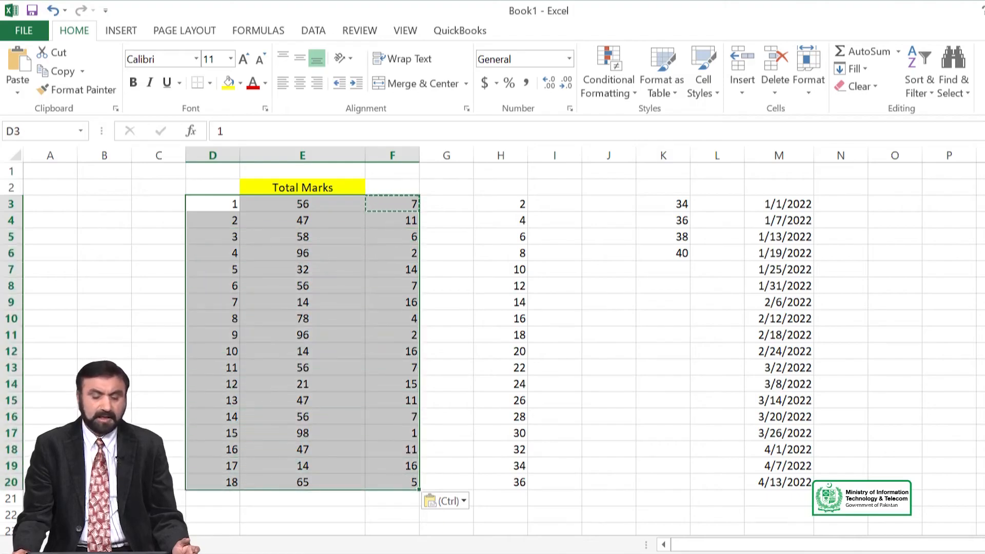
click(303, 204)
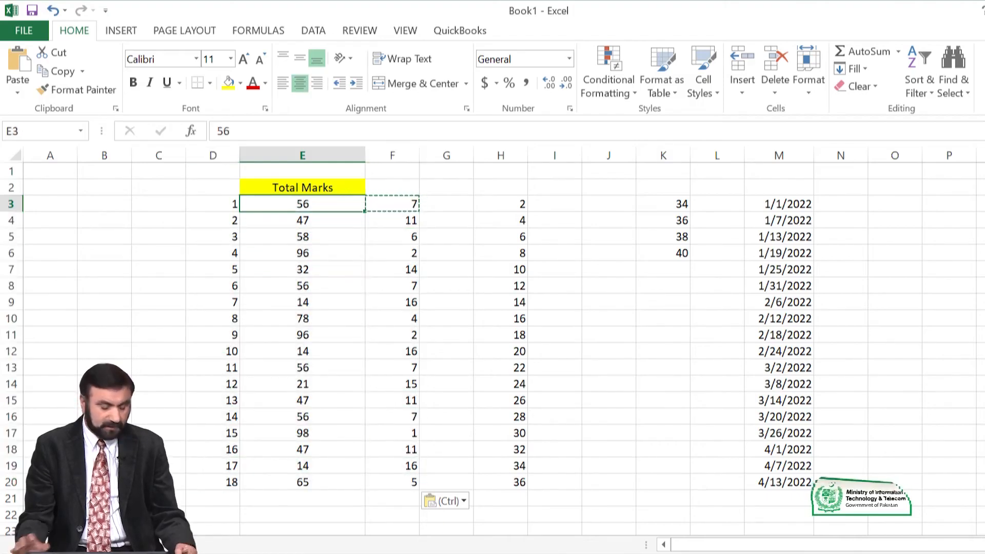
drag(303, 203, 303, 482)
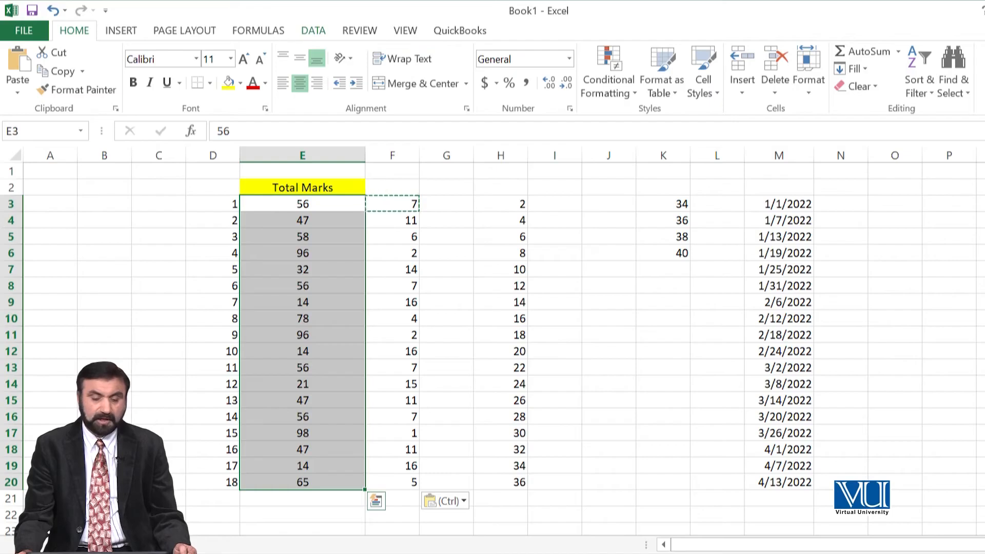
click(313, 30)
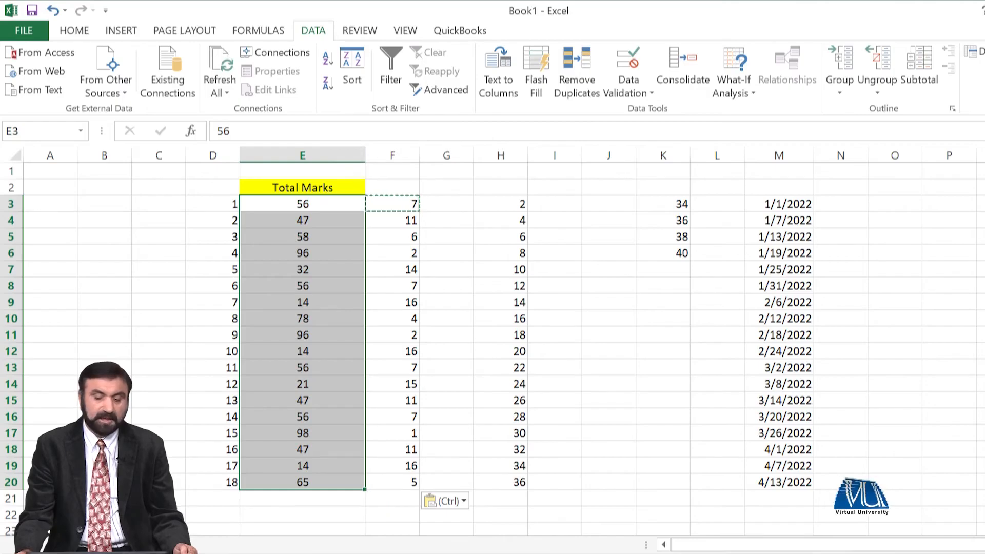
click(352, 72)
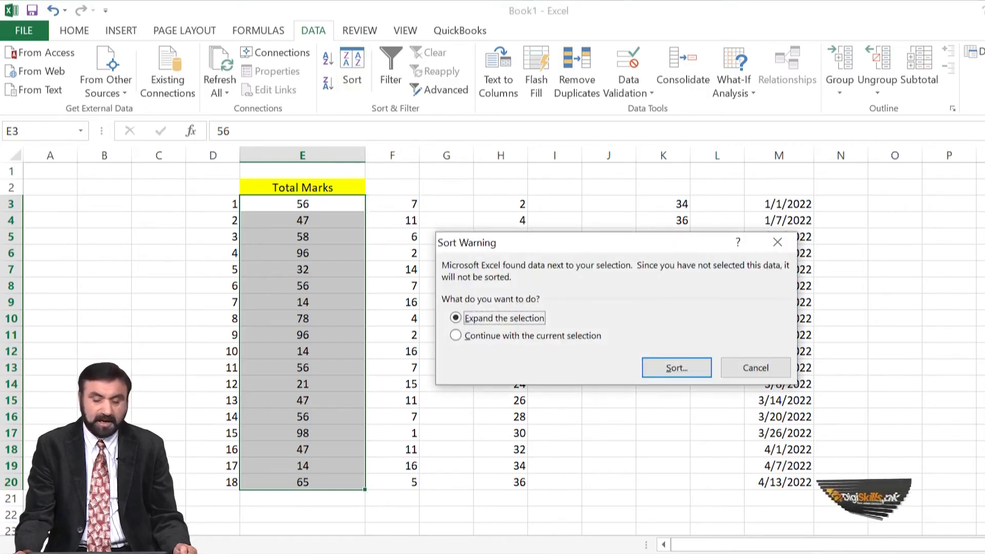
key(Down)
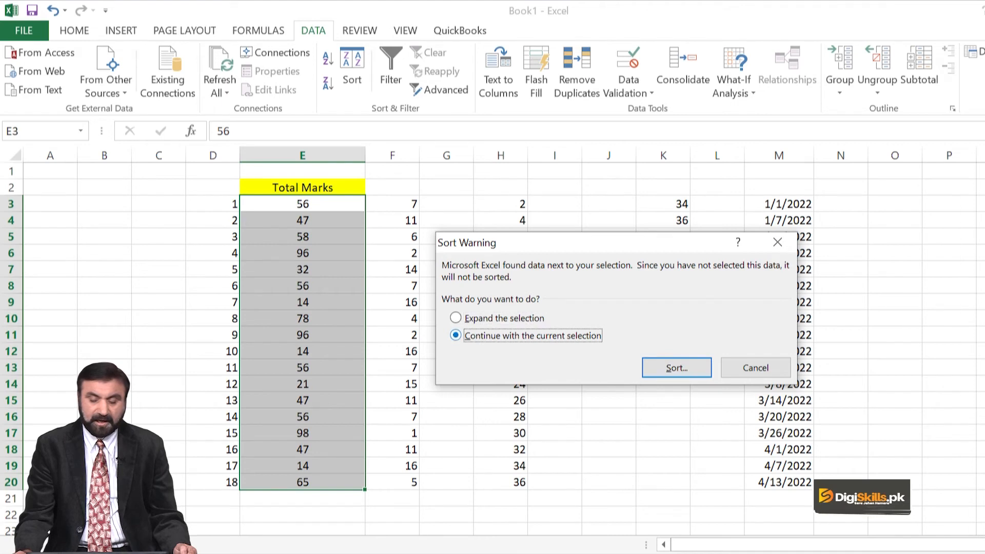
key(Tab)
key(Return)
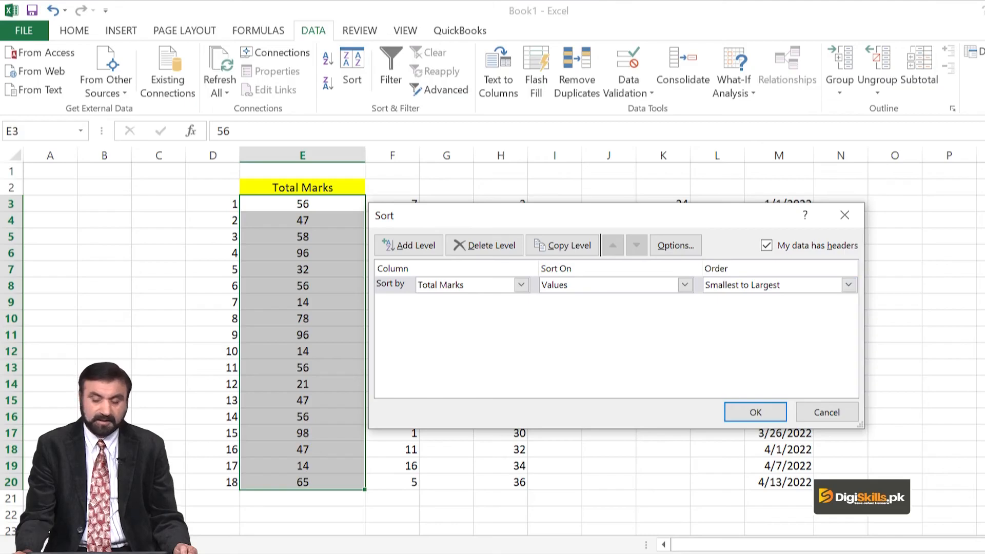
click(756, 412)
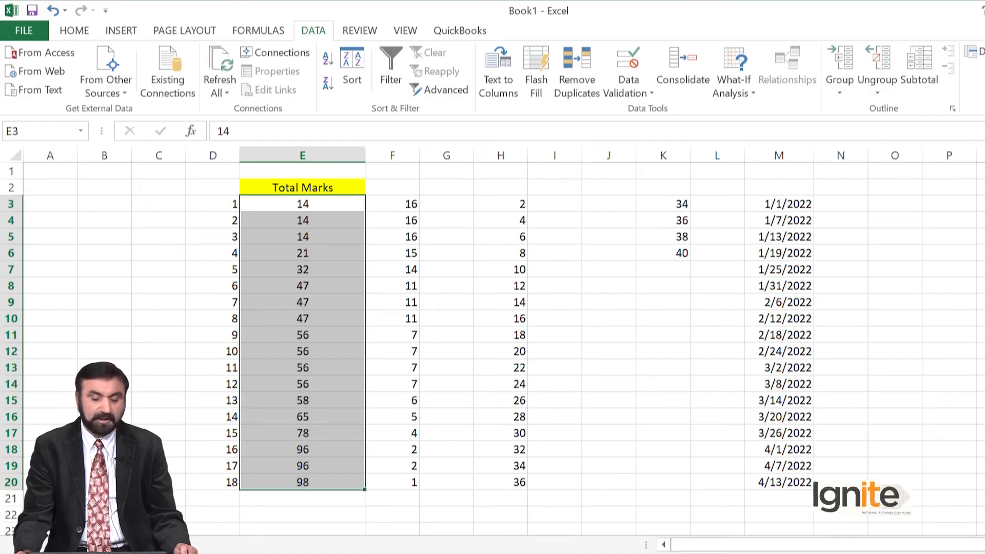
click(303, 205)
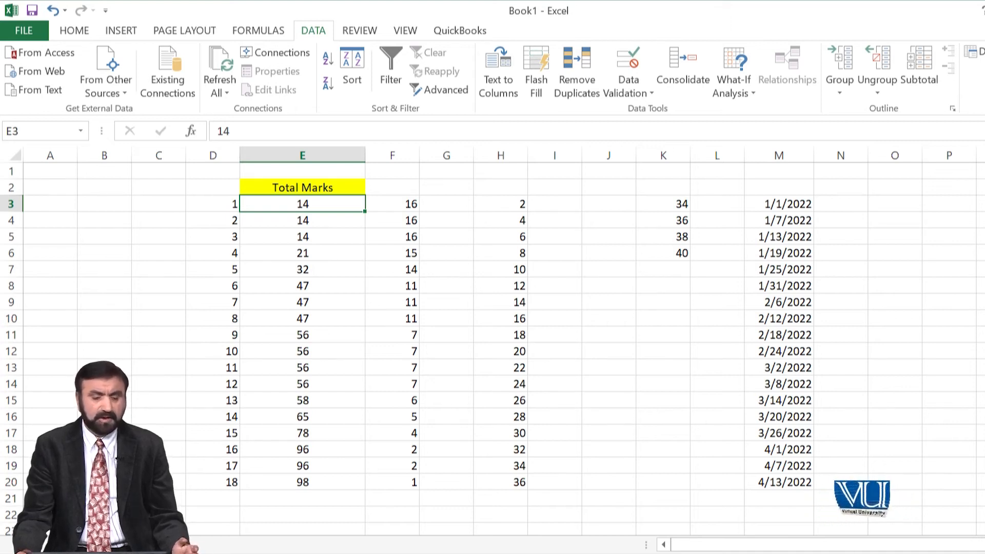
Step: Enter 1233 in cell C3 as the example of the number extracted from the code in B3
click(75, 31)
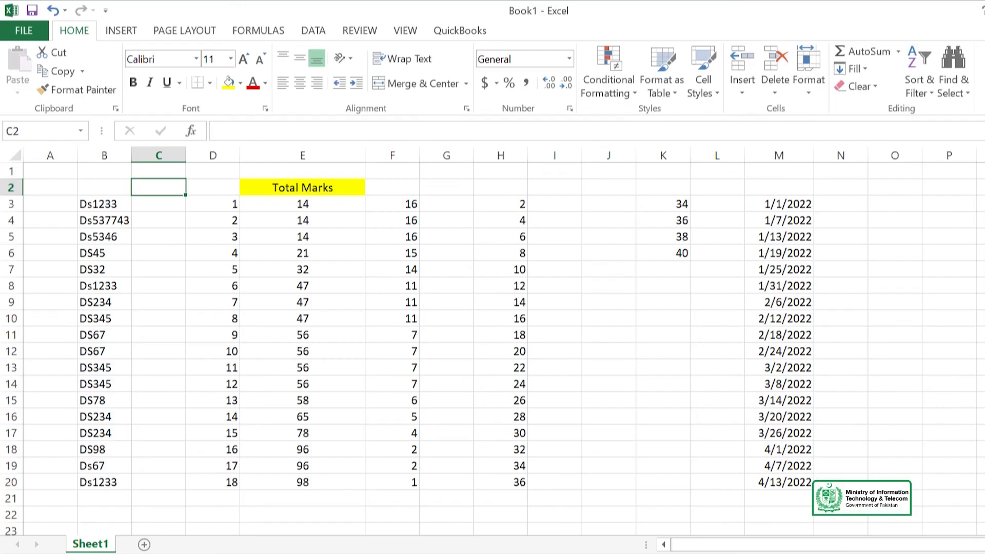
drag(104, 203, 104, 483)
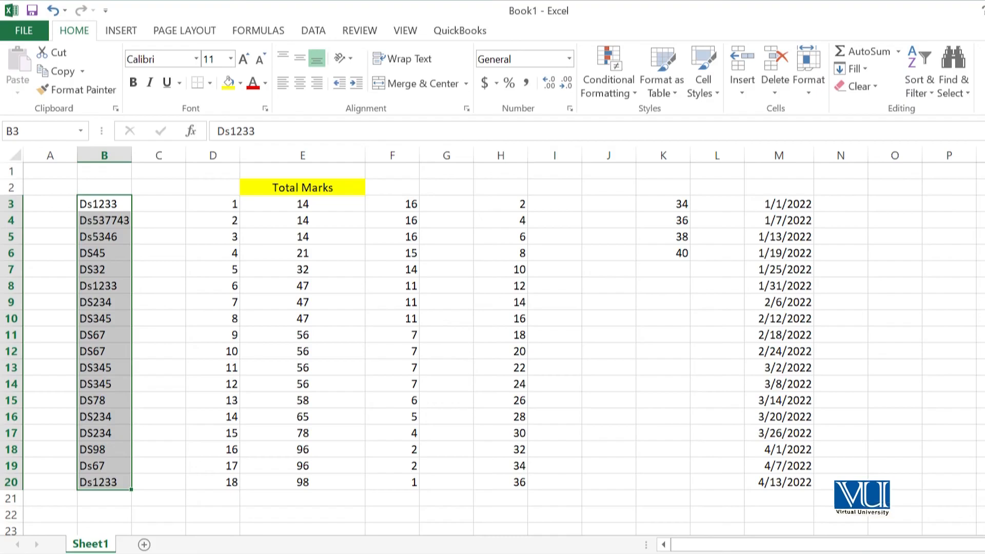
click(158, 204)
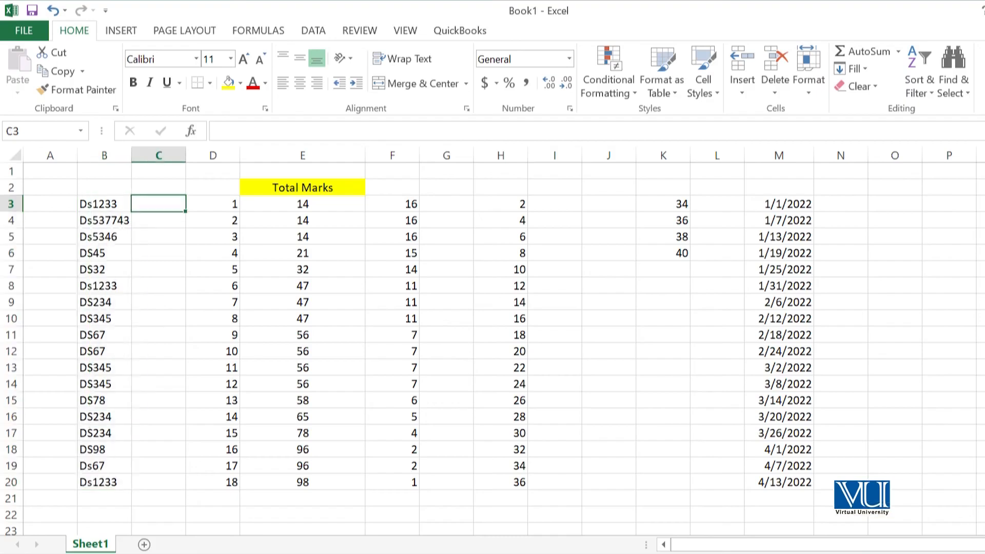
click(104, 204)
text(1233)
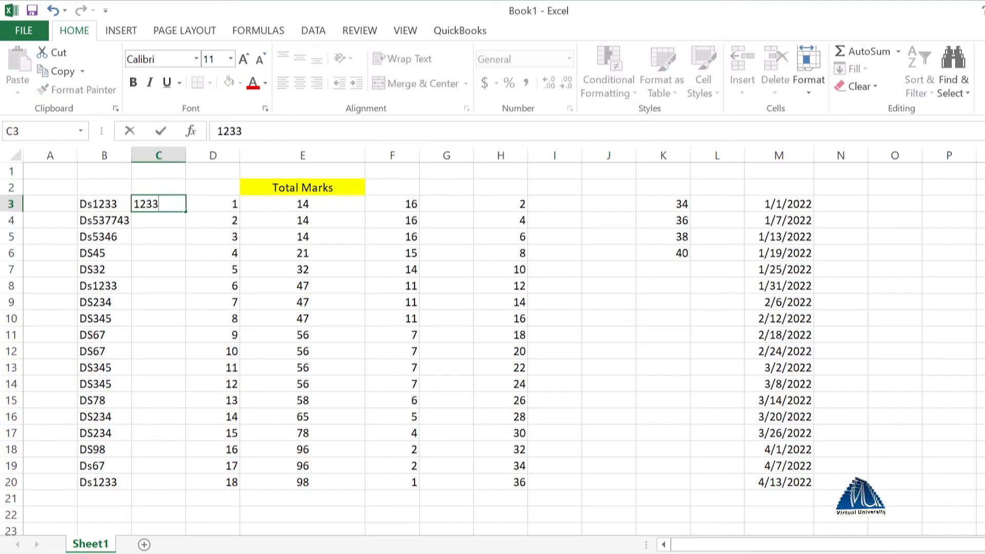
key(Return)
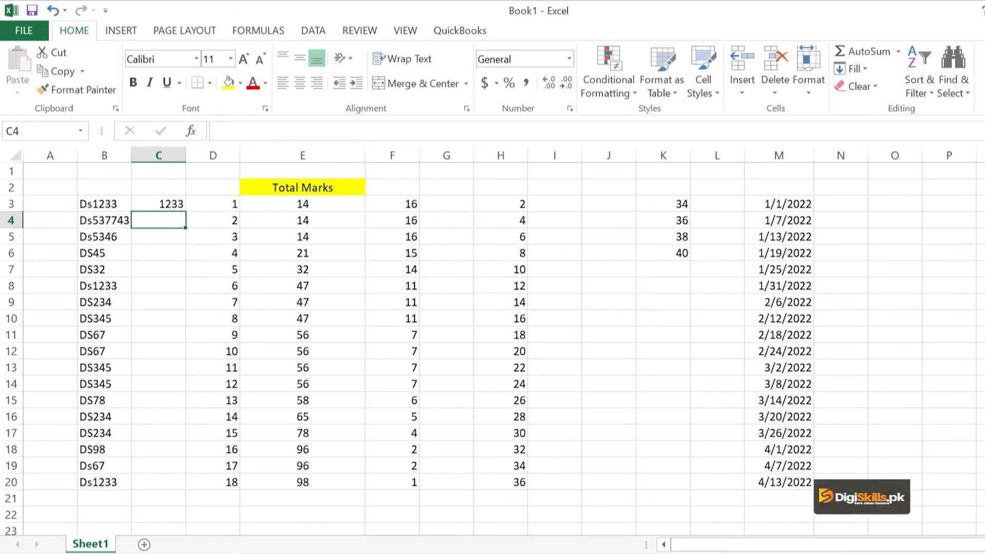
Step: Flash Fill C3:C20 with the numeric parts of the codes in column B, following the example in C3
click(158, 204)
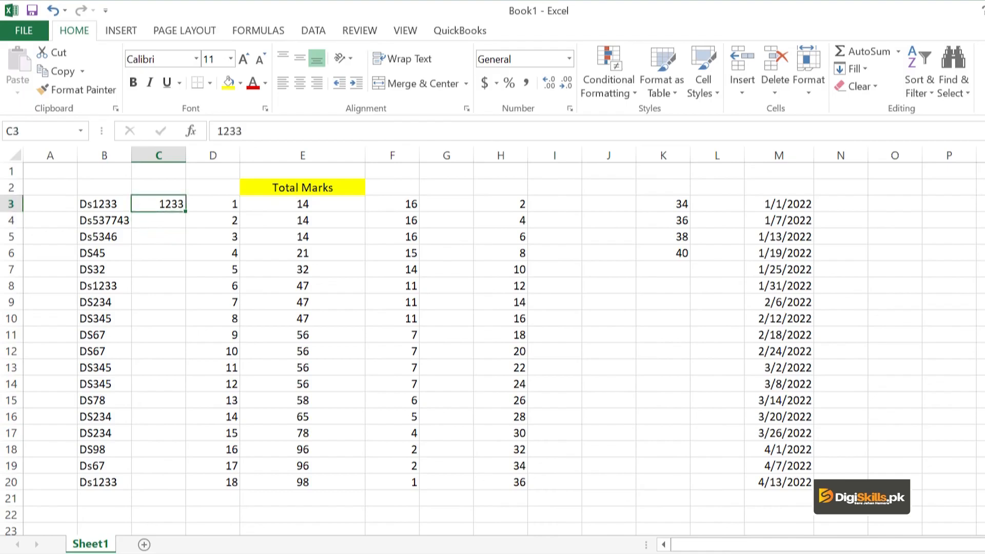
mouse_move(158, 205)
mouse_down()
mouse_move(159, 498)
mouse_move(158, 482)
mouse_up()
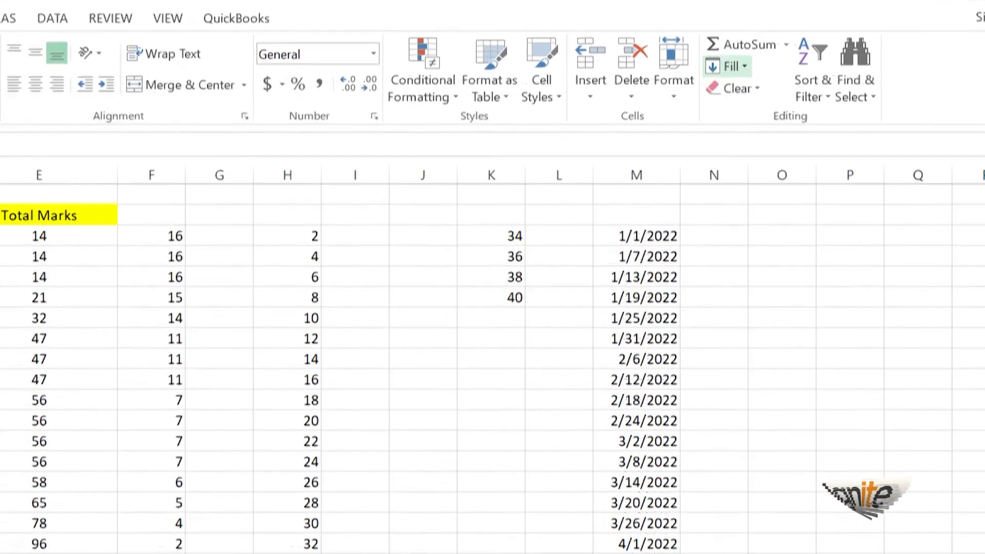
click(852, 69)
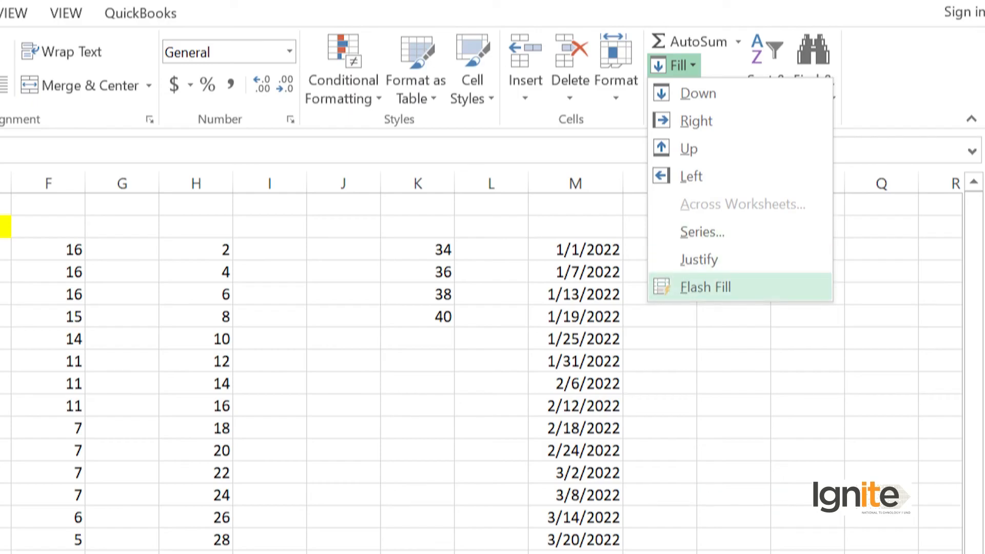
key(Return)
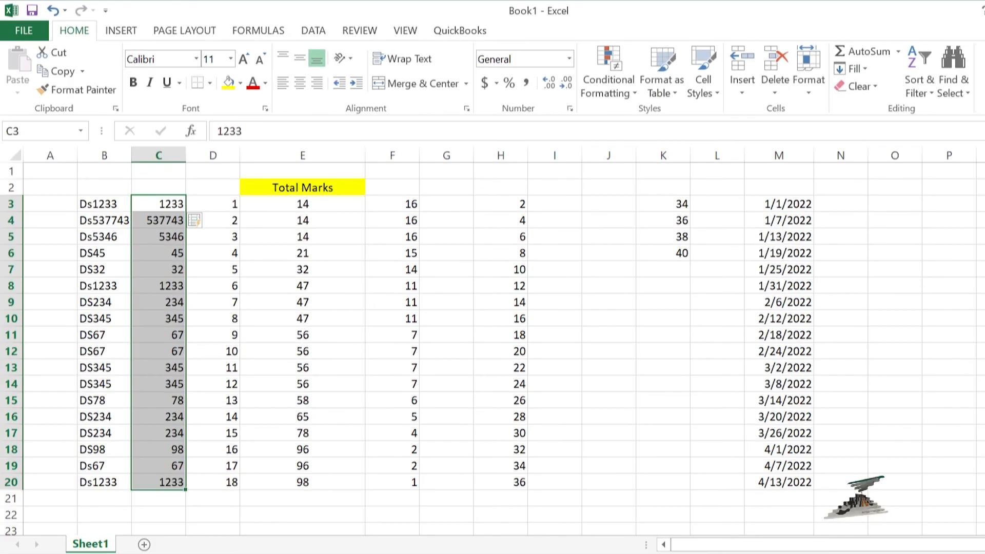